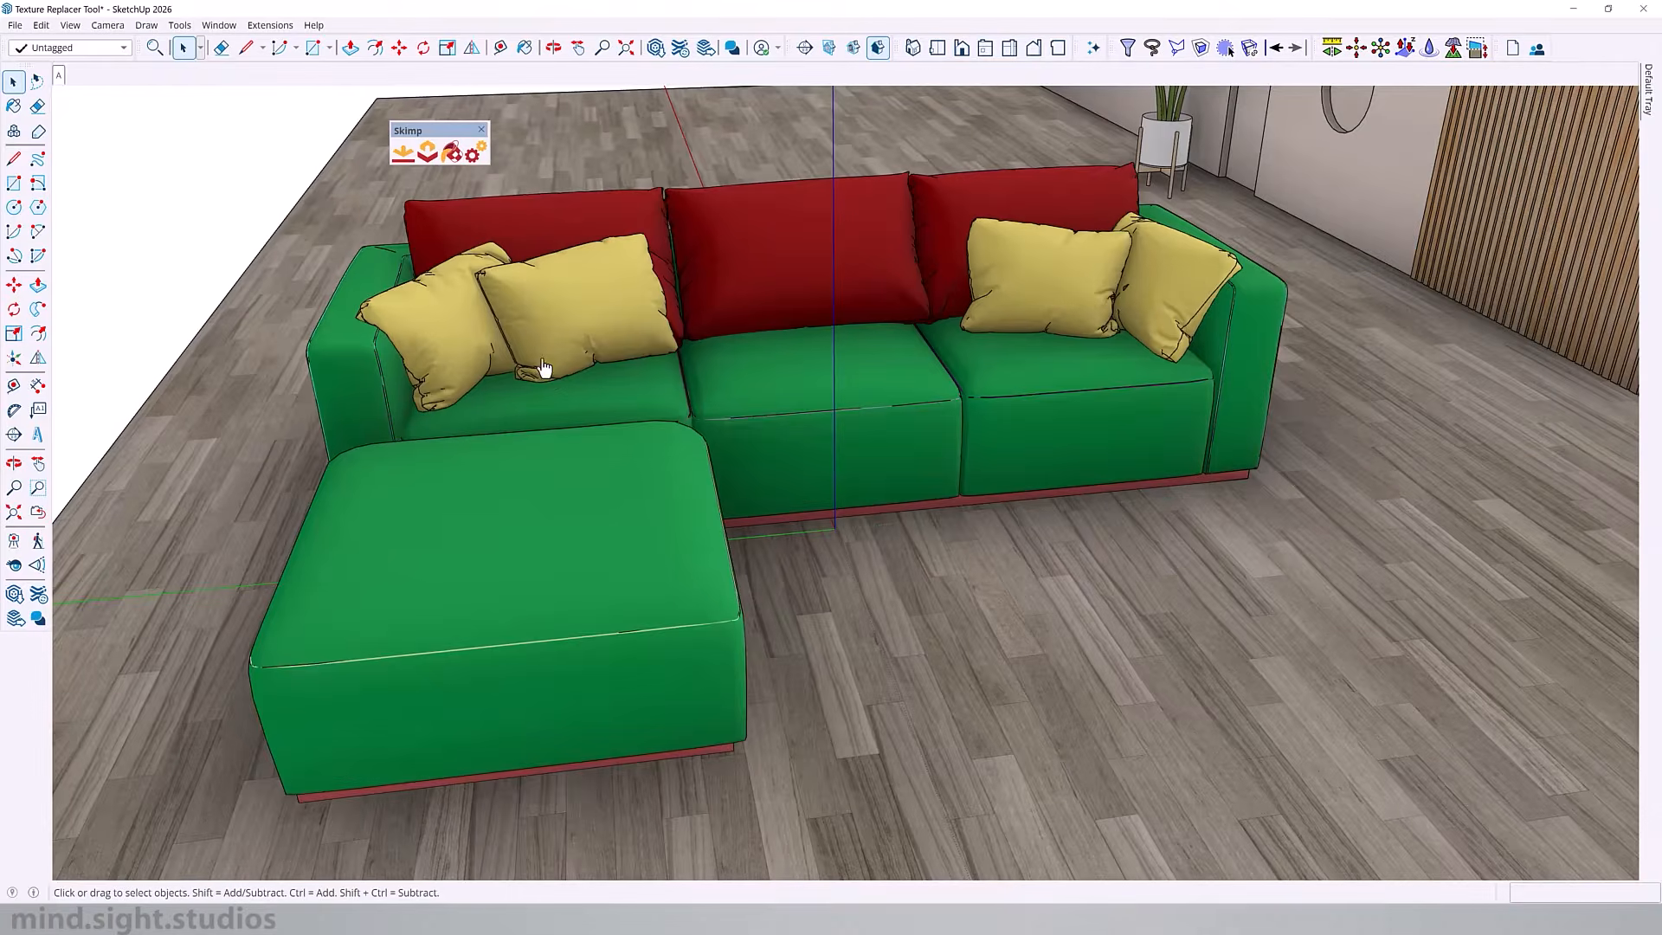
Rotate the green sofa to face into the room and move it in front of the wooden slat wall.
{"action": "middle_click_drag", "start_coordinate": [795, 463], "coordinate": [769, 437]}
{"action": "left_click", "coordinate": [770, 438]}
{"action": "key", "text": "q"}
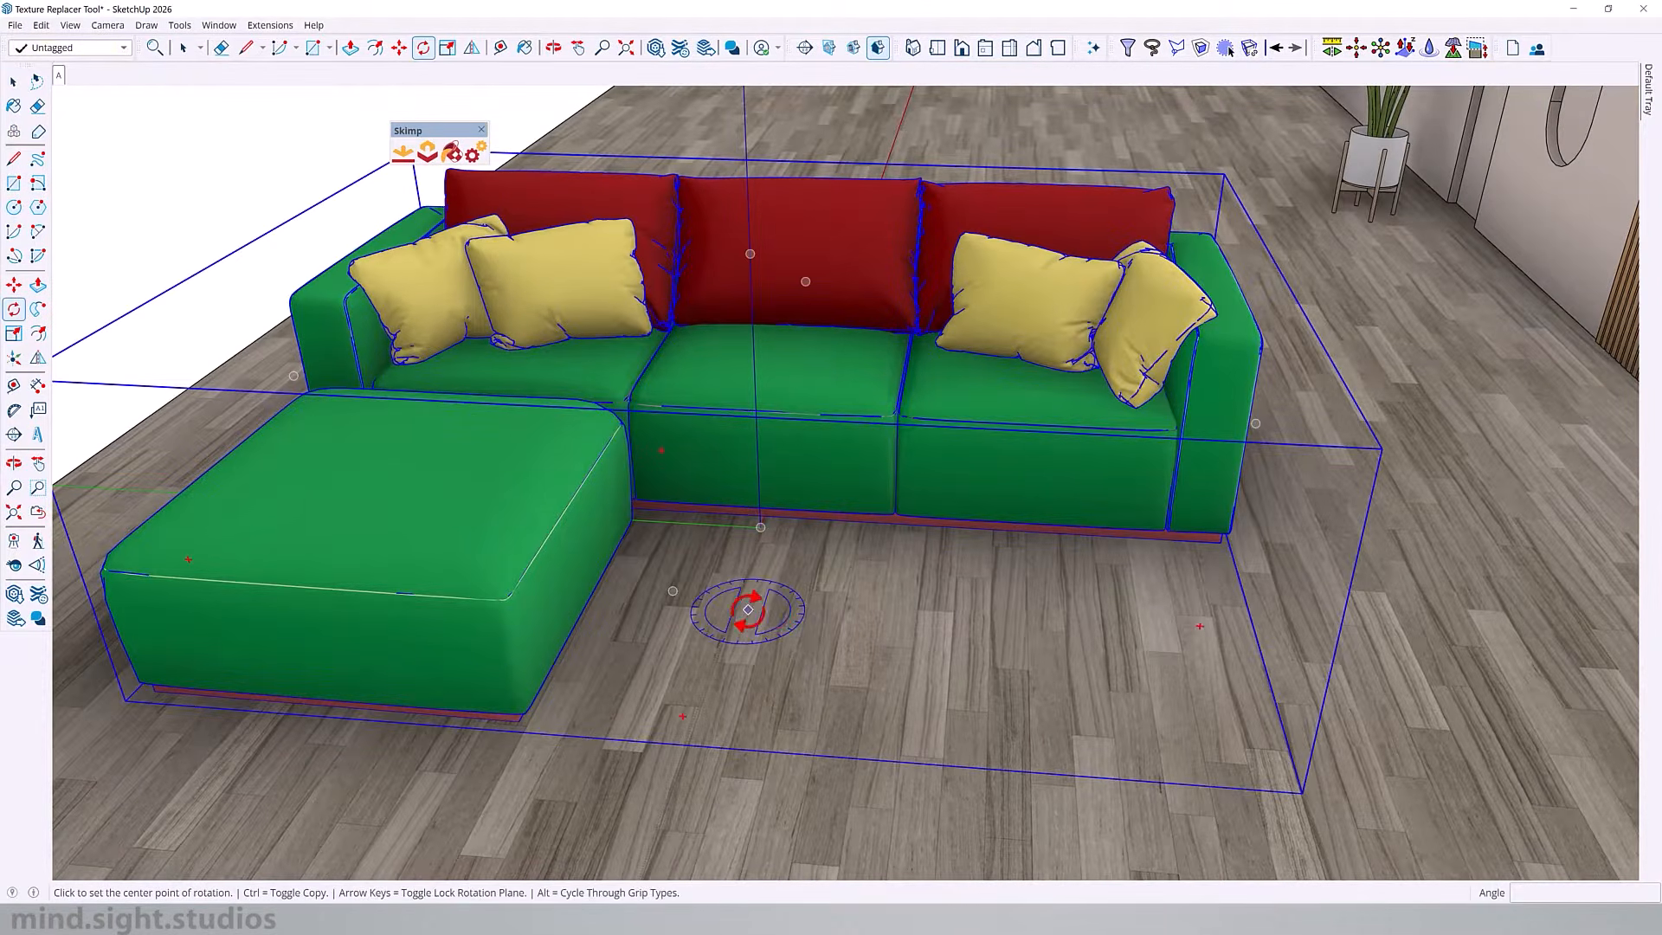
{"action": "left_click", "coordinate": [854, 637]}
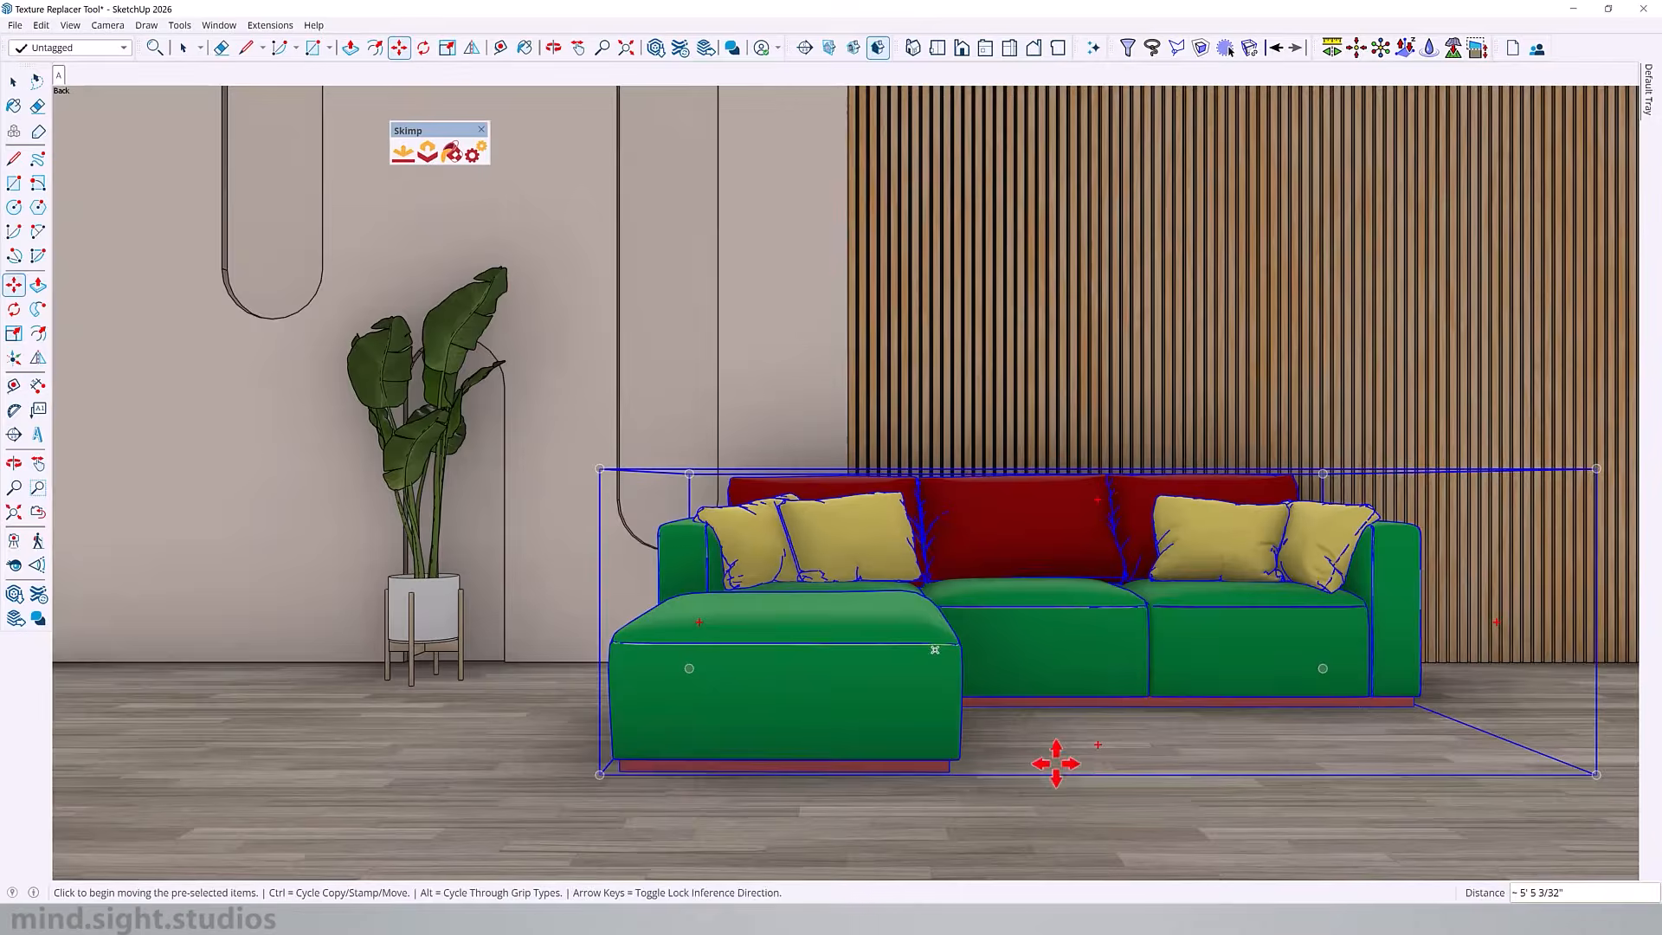
{"action": "left_click", "coordinate": [1088, 549]}
{"action": "key", "text": "space"}
{"action": "middle_click_drag", "start_coordinate": [833, 511], "coordinate": [583, 675]}
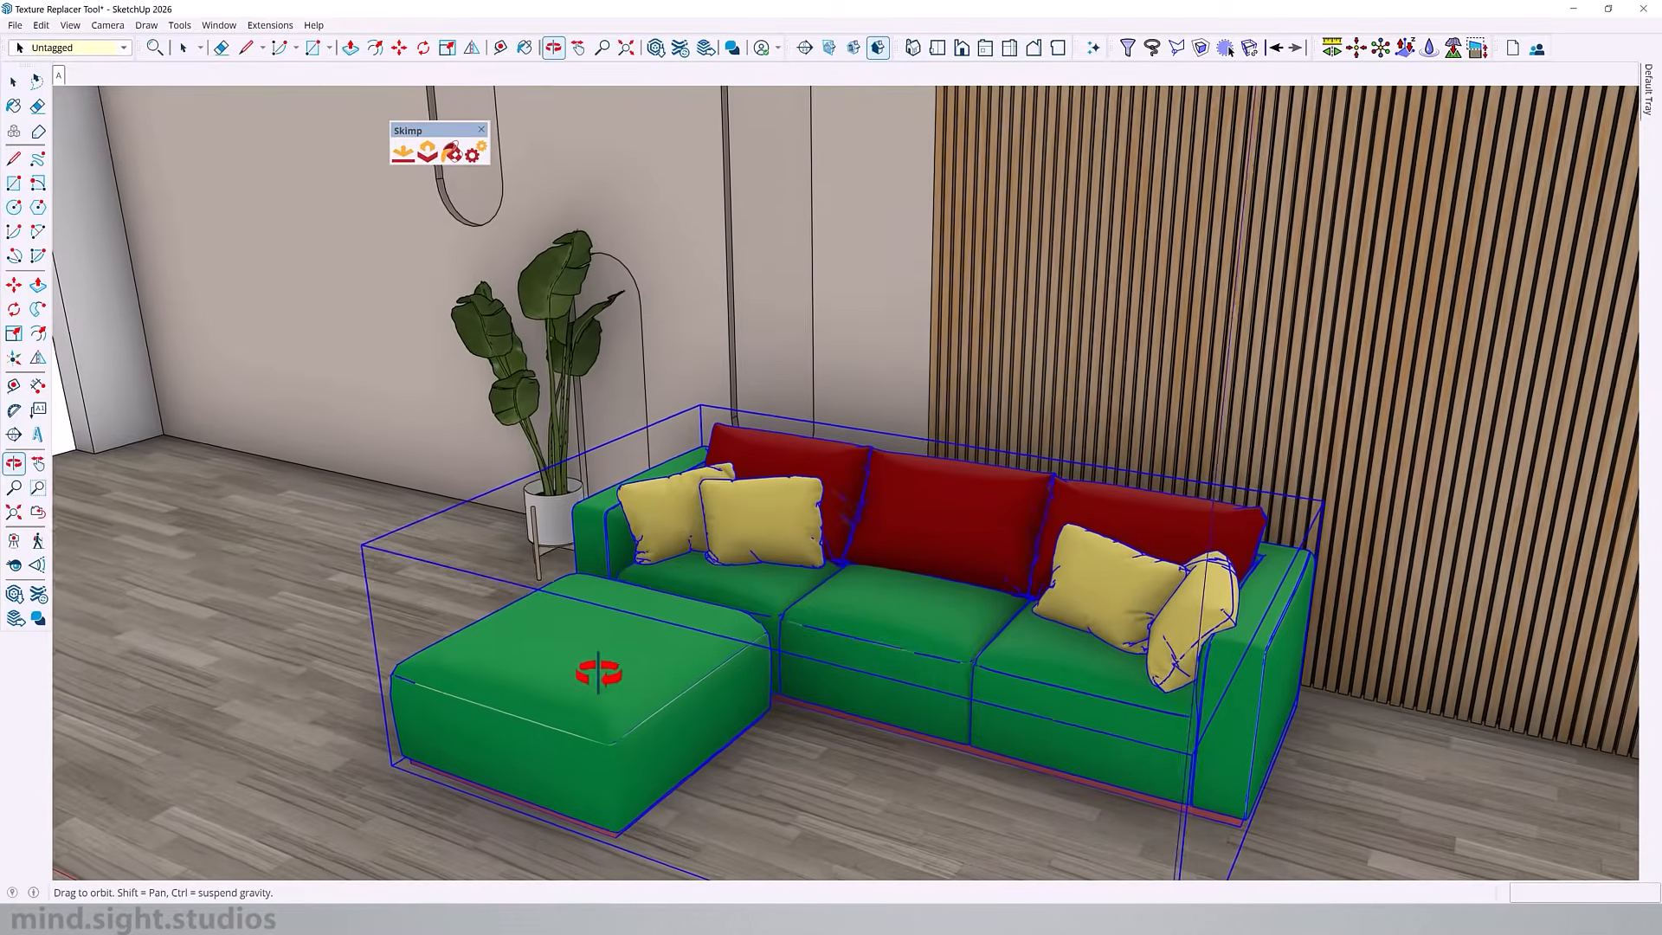
{"action": "middle_click_drag", "start_coordinate": [768, 761], "coordinate": [931, 582]}
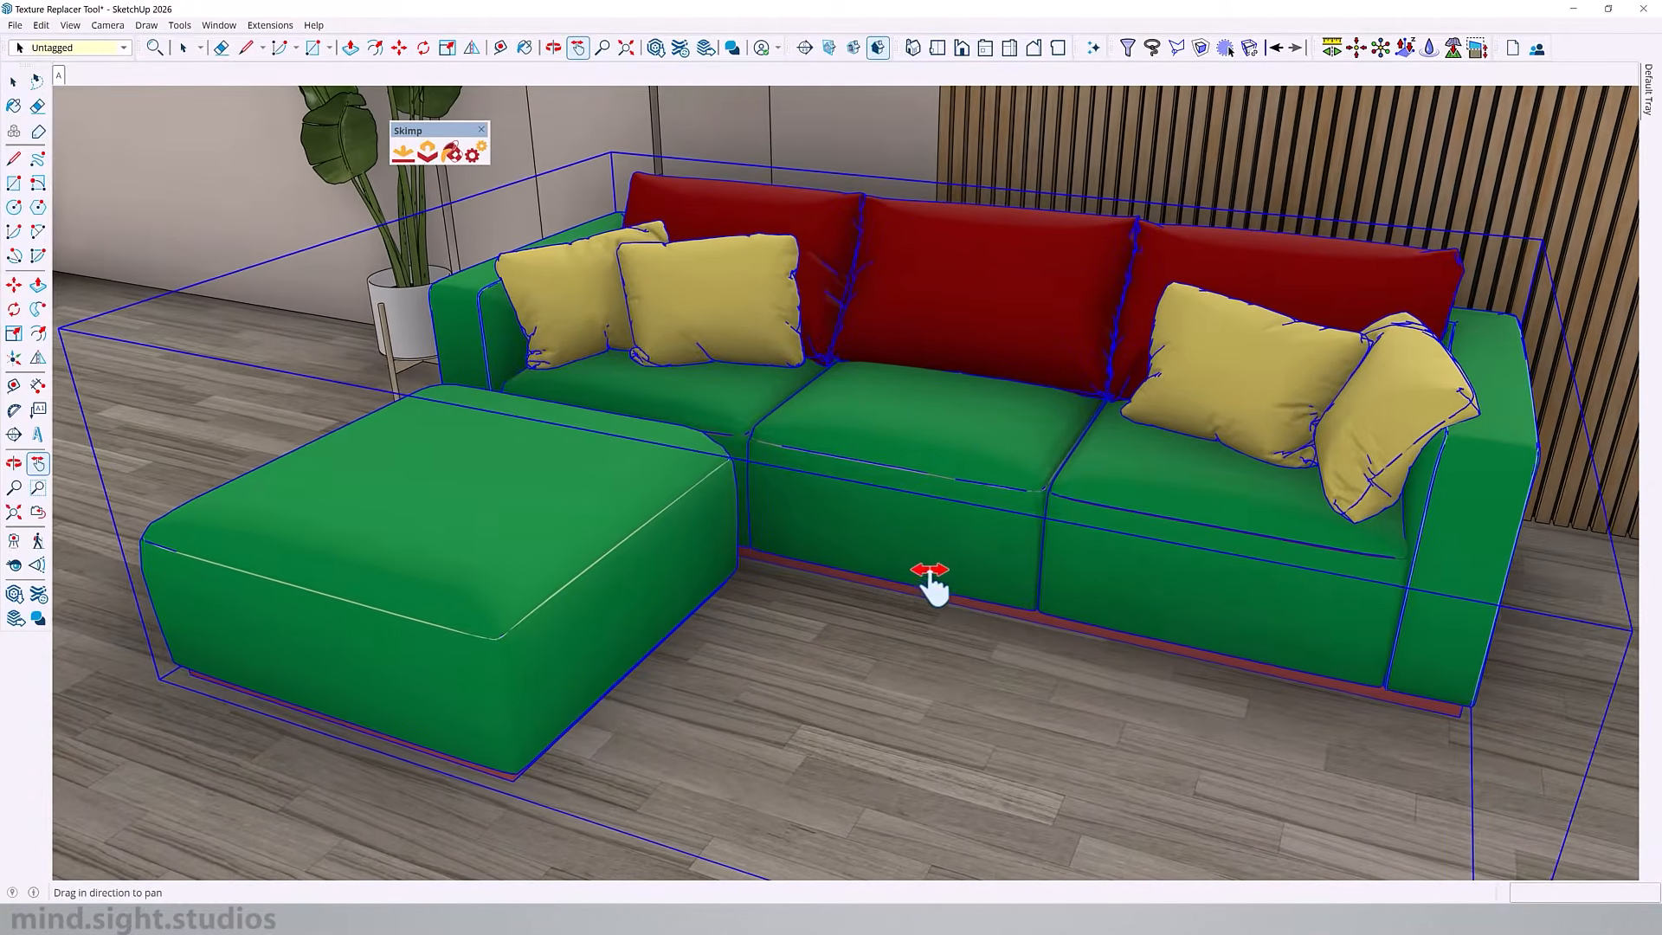
{"action": "key", "text": "h"}
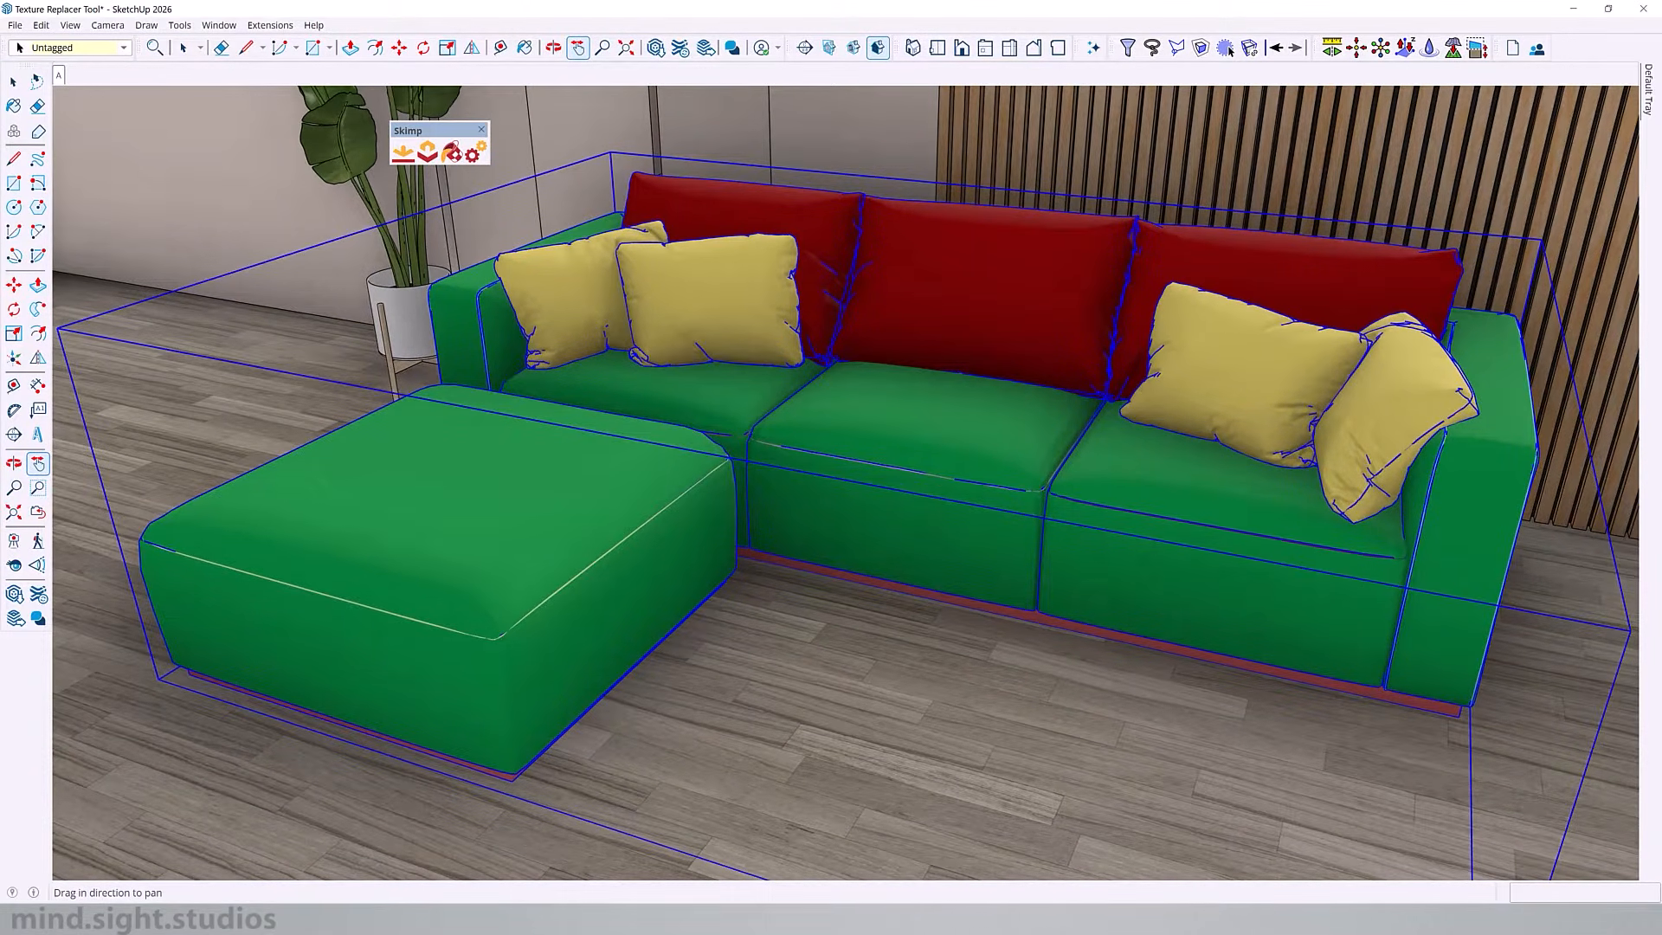
{"action": "key", "text": "space"}
{"action": "middle_click_drag", "start_coordinate": [690, 300], "coordinate": [798, 360]}
{"action": "key", "text": "h"}
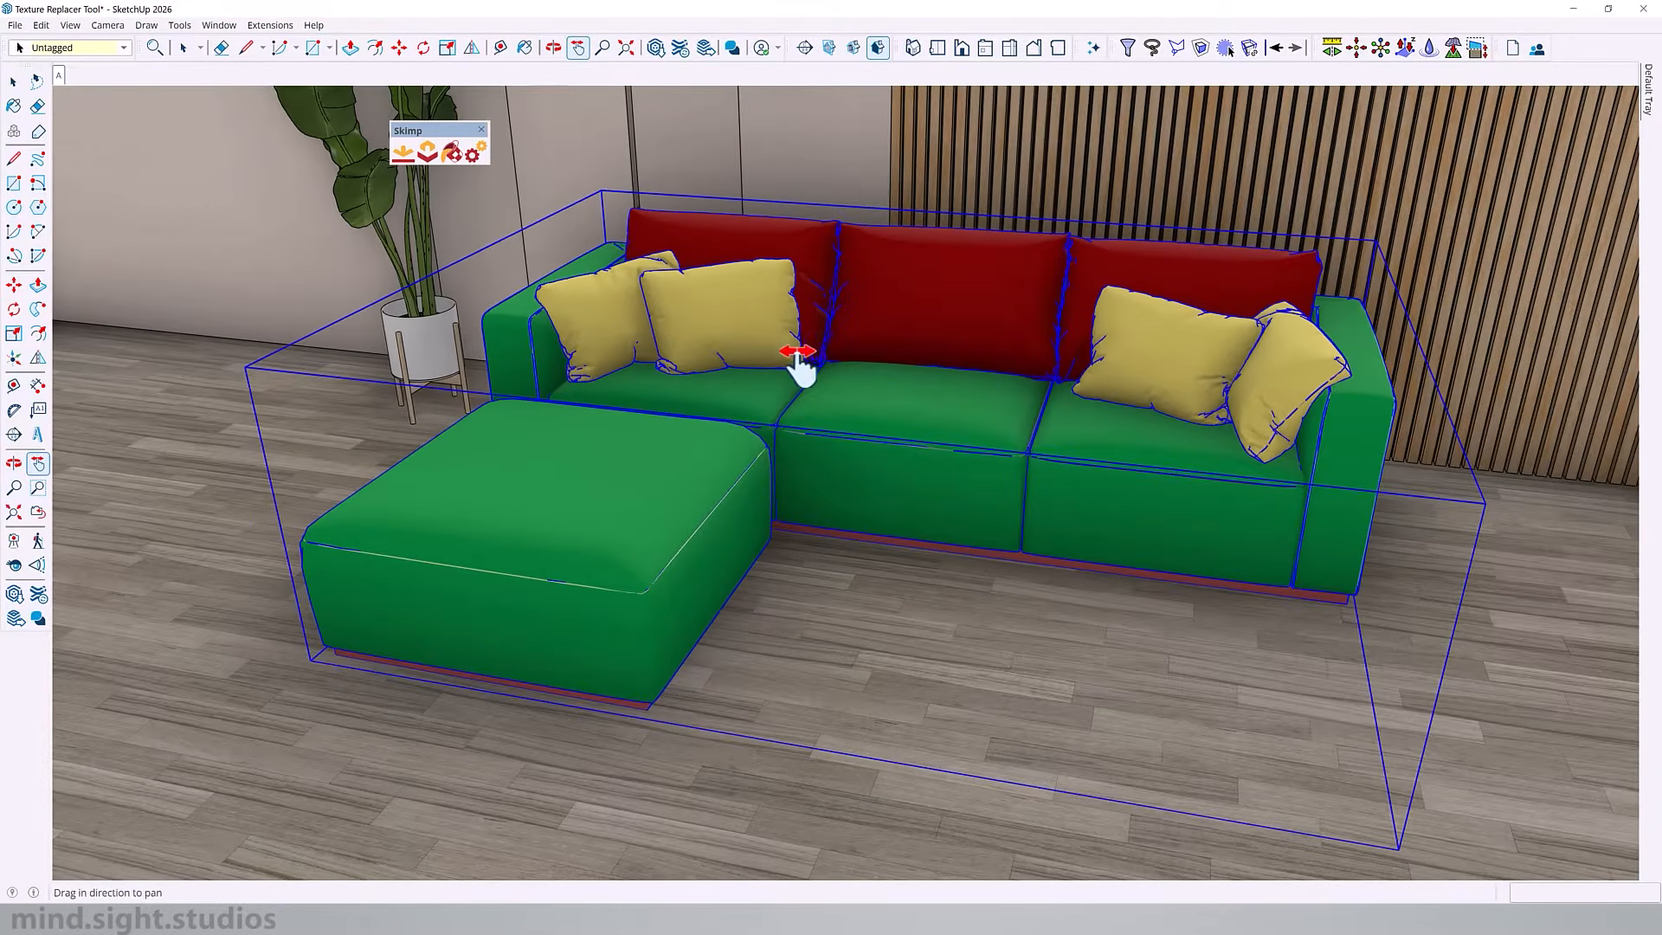
Enable Apply UV Texture in the Skimp file import settings and accept the settings.
{"action": "left_click", "coordinate": [483, 157]}
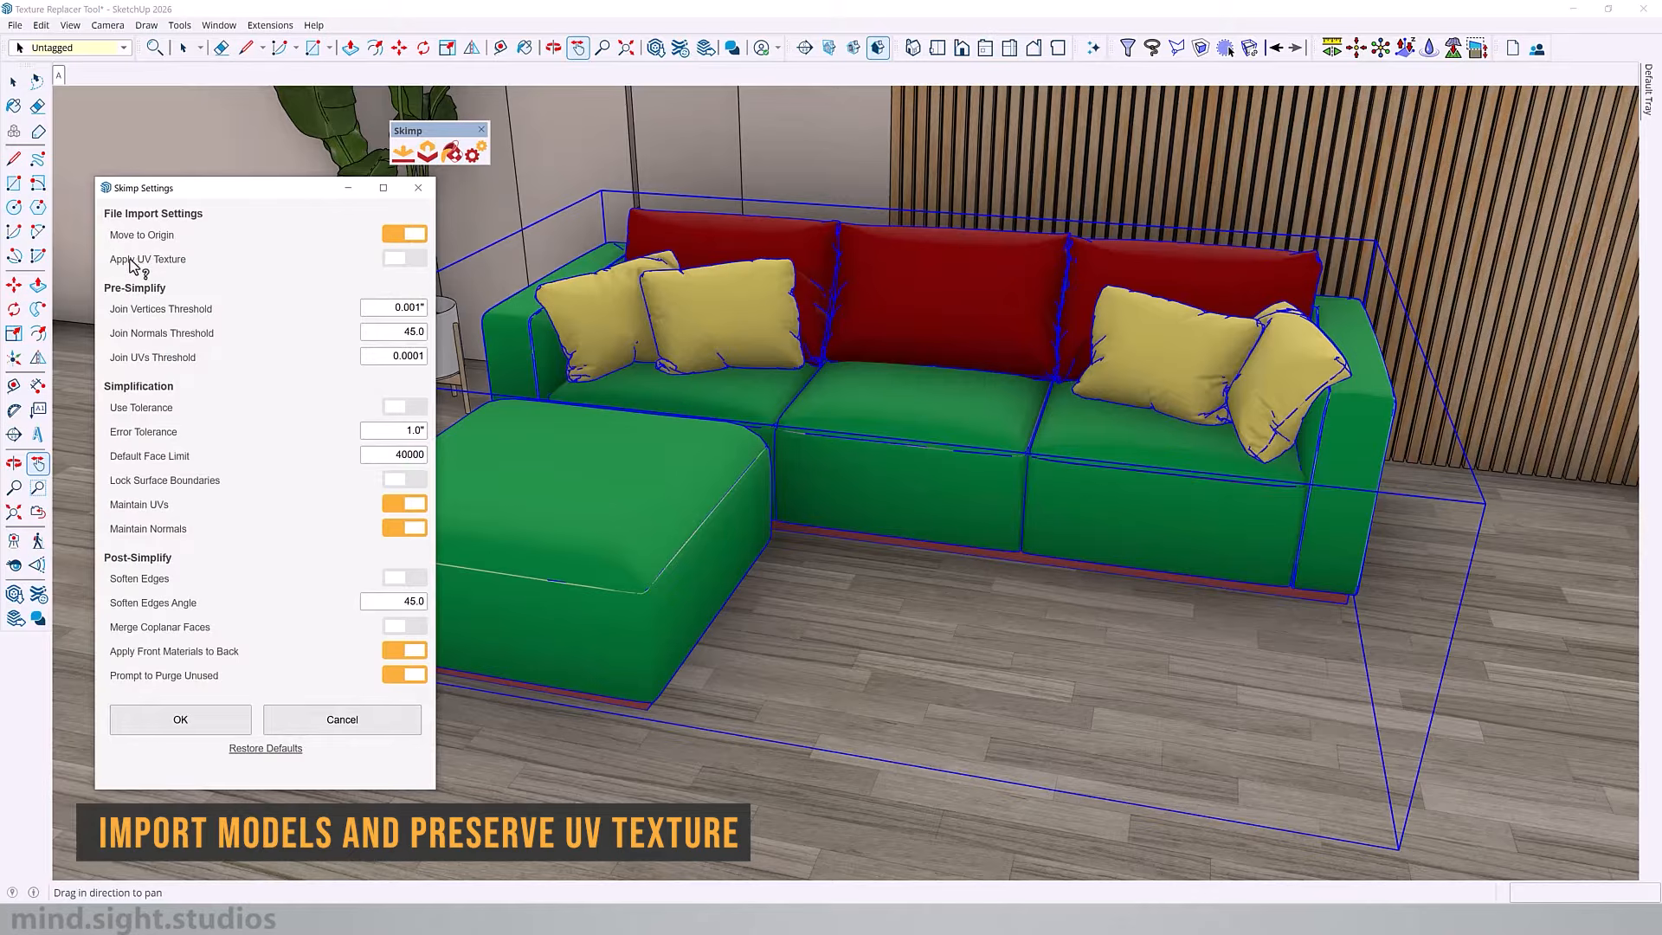
{"action": "mouse_move", "coordinate": [175, 274]}
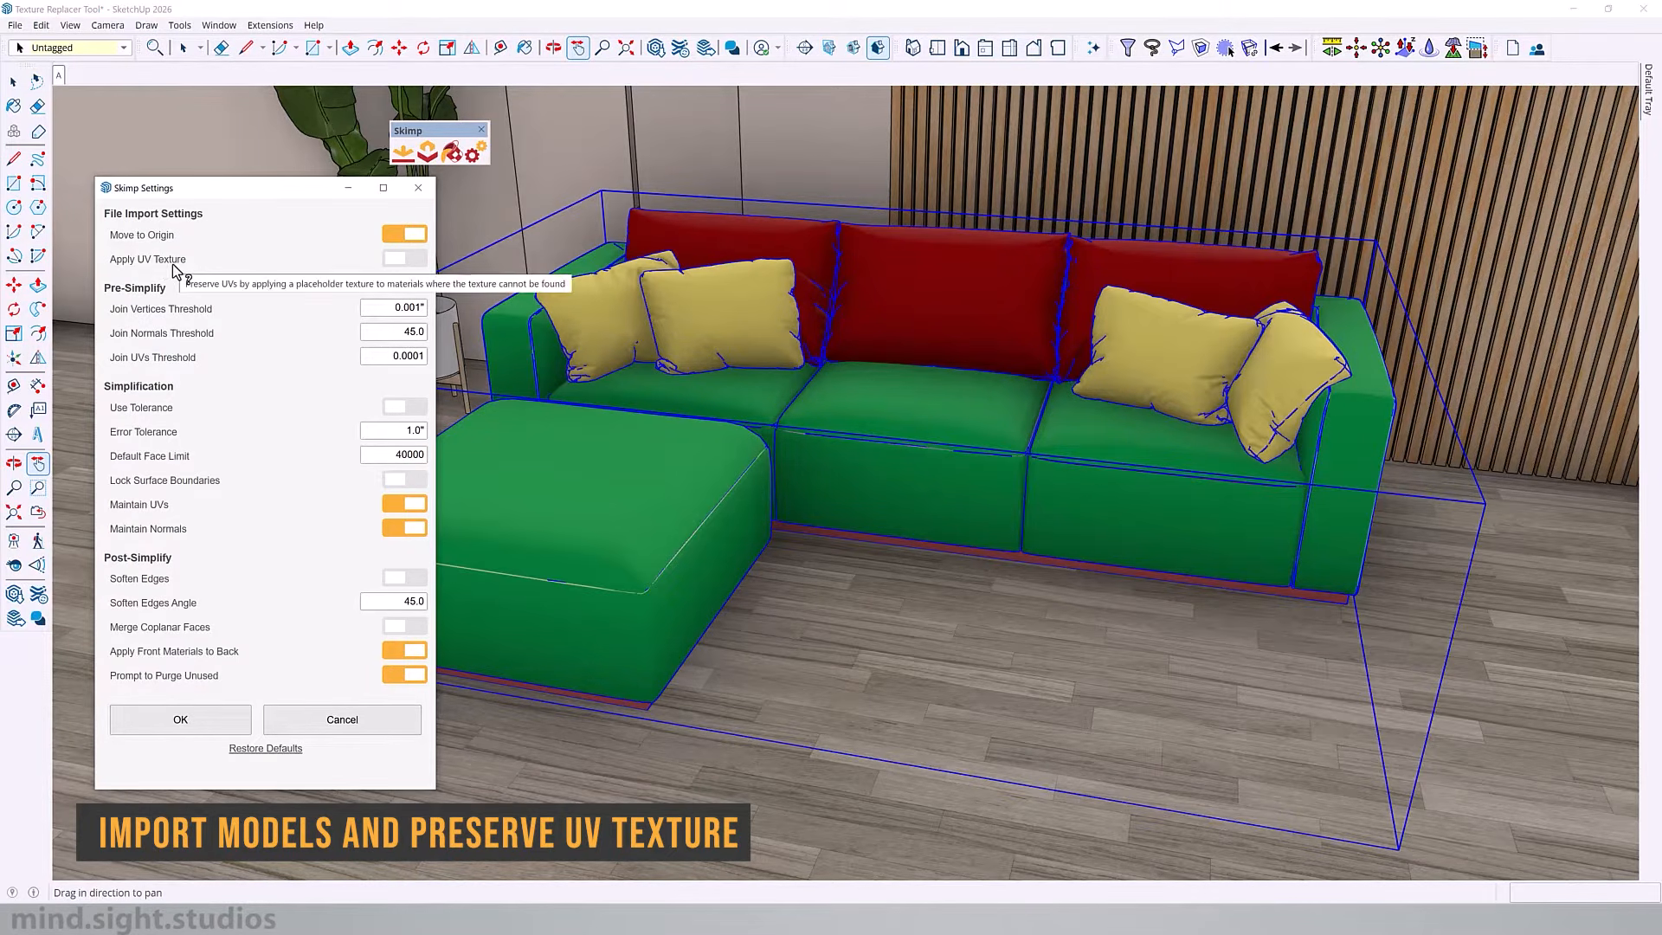
{"action": "left_click", "coordinate": [406, 260]}
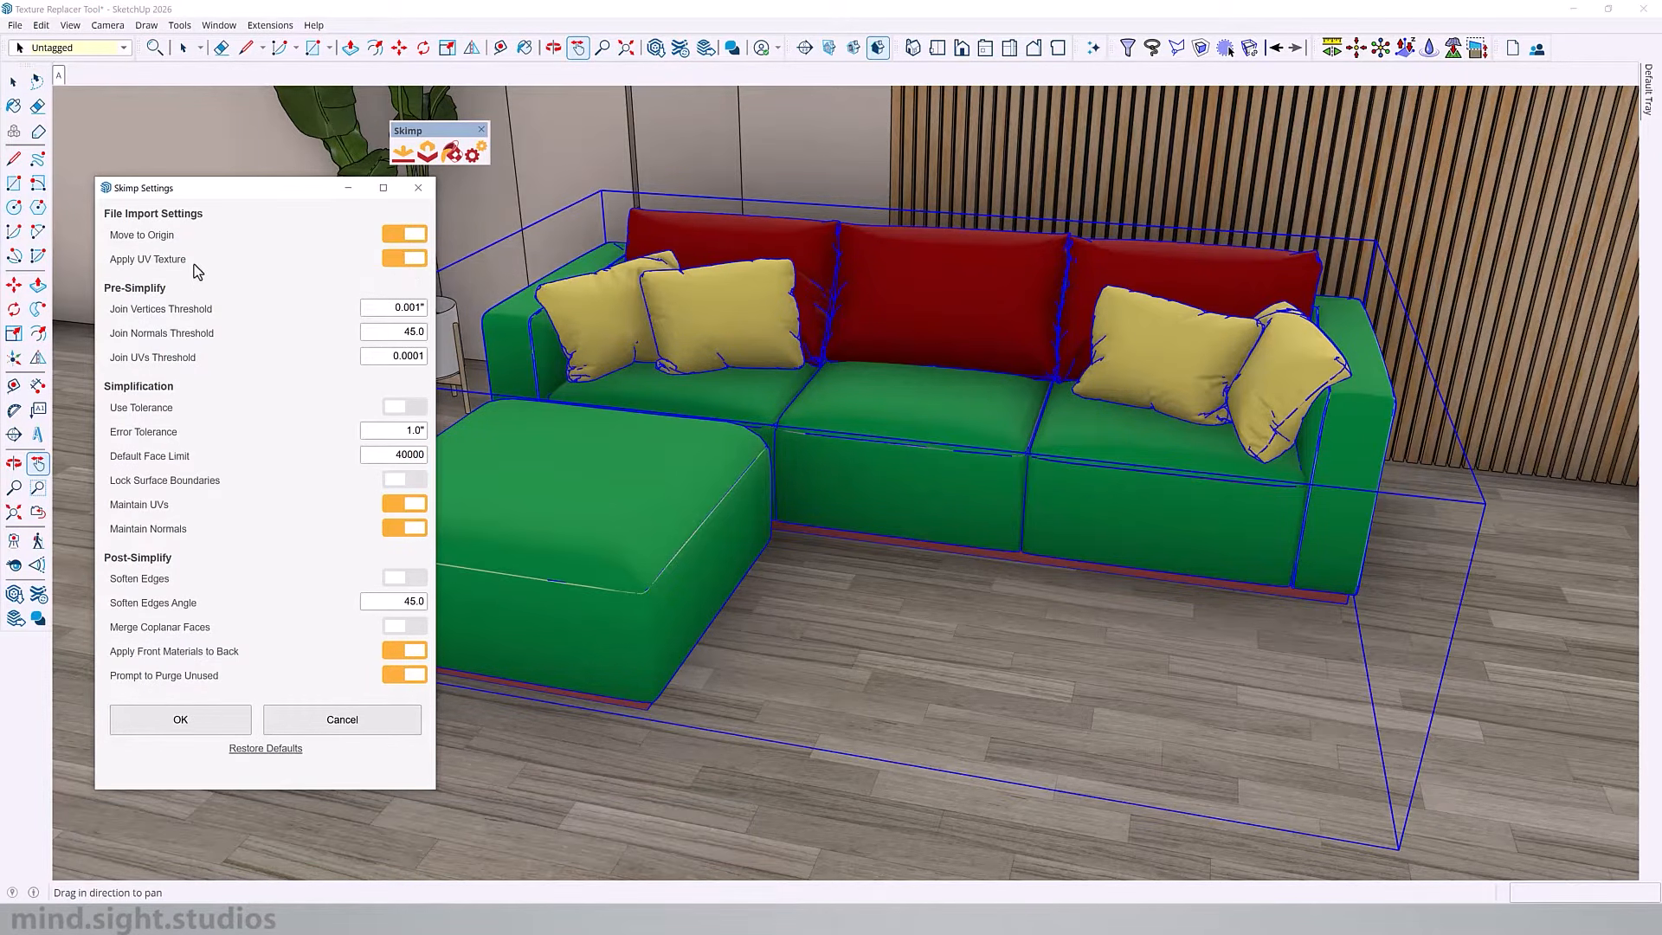
{"action": "mouse_move", "coordinate": [167, 262]}
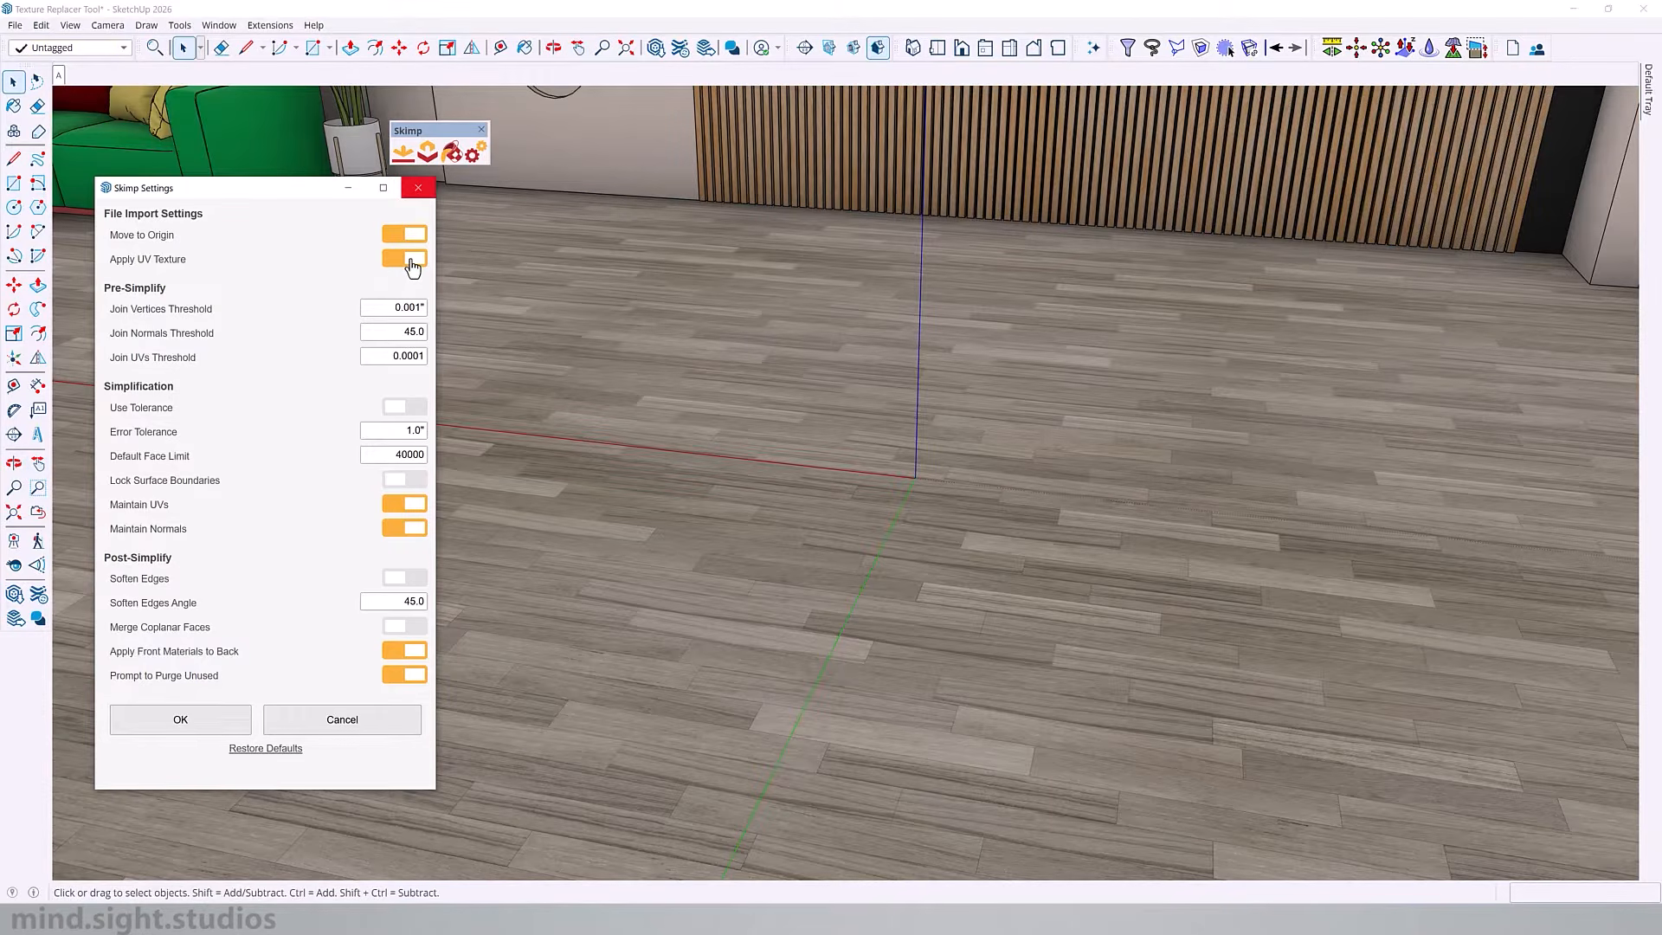
{"action": "left_click", "coordinate": [211, 724]}
Import the sofa model again through Skimp, simplified to 40000 faces with millimetres as the model units.
{"action": "left_click", "coordinate": [401, 153]}
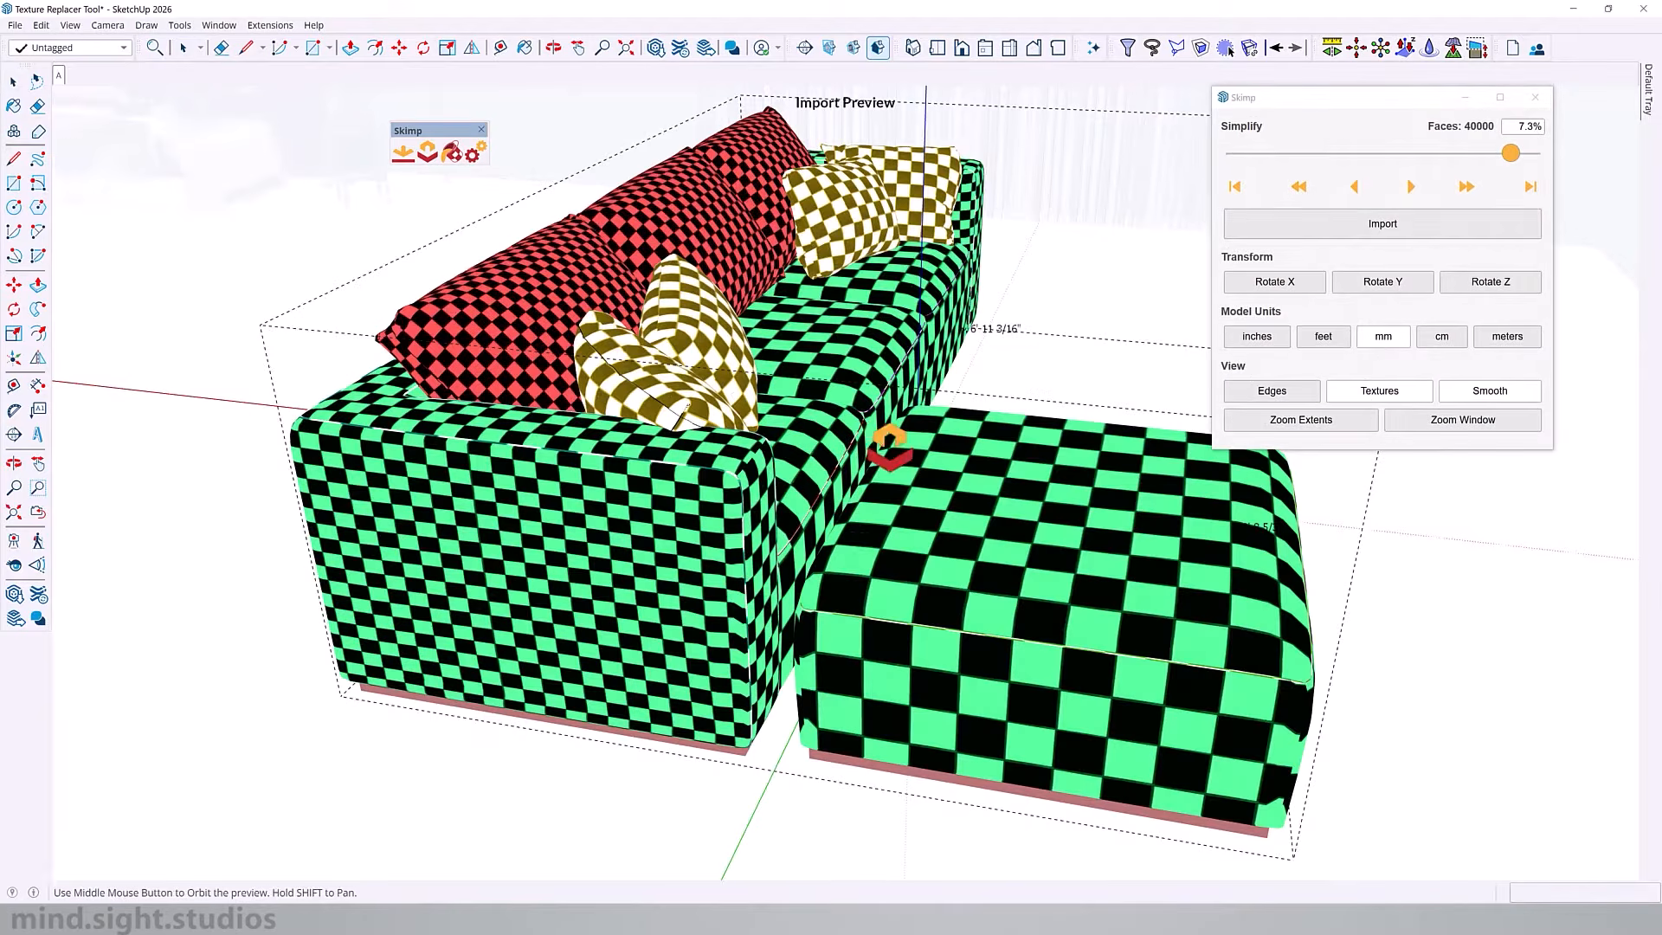
{"action": "middle_click_drag", "start_coordinate": [882, 450], "coordinate": [847, 467]}
{"action": "left_click", "coordinate": [1463, 223]}
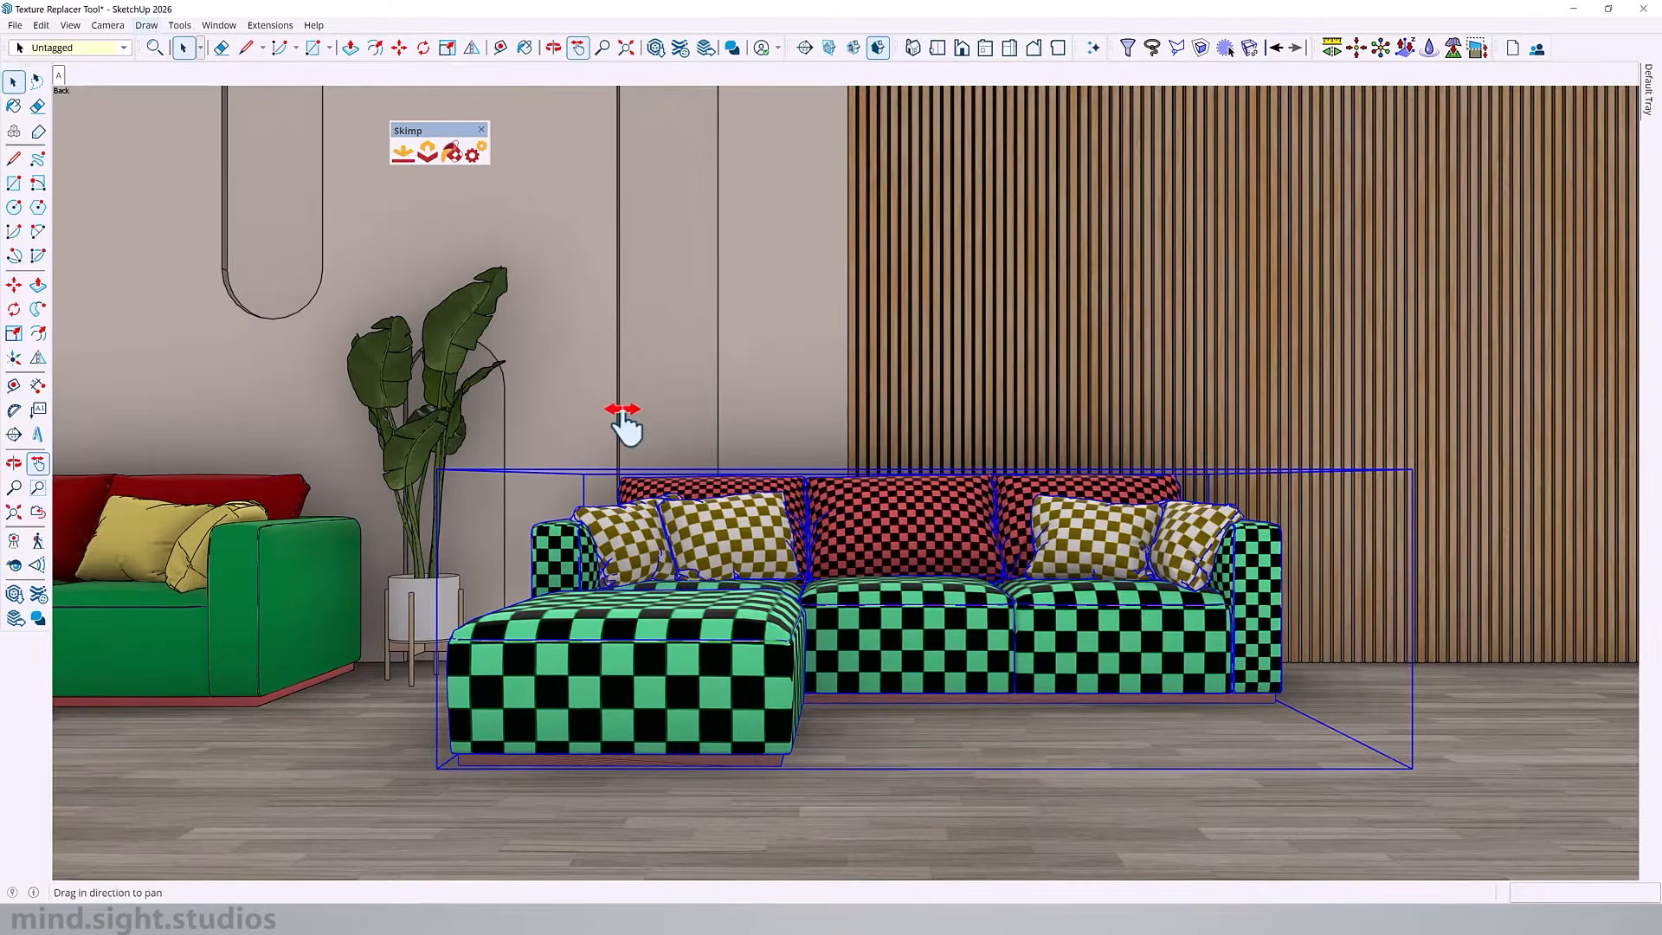
Compare the two sofas and sample the checkered materials of the seat, throw pillows and back cushions to inspect them.
{"action": "middle_click_drag", "start_coordinate": [624, 418], "coordinate": [1355, 403], "text": "shift"}
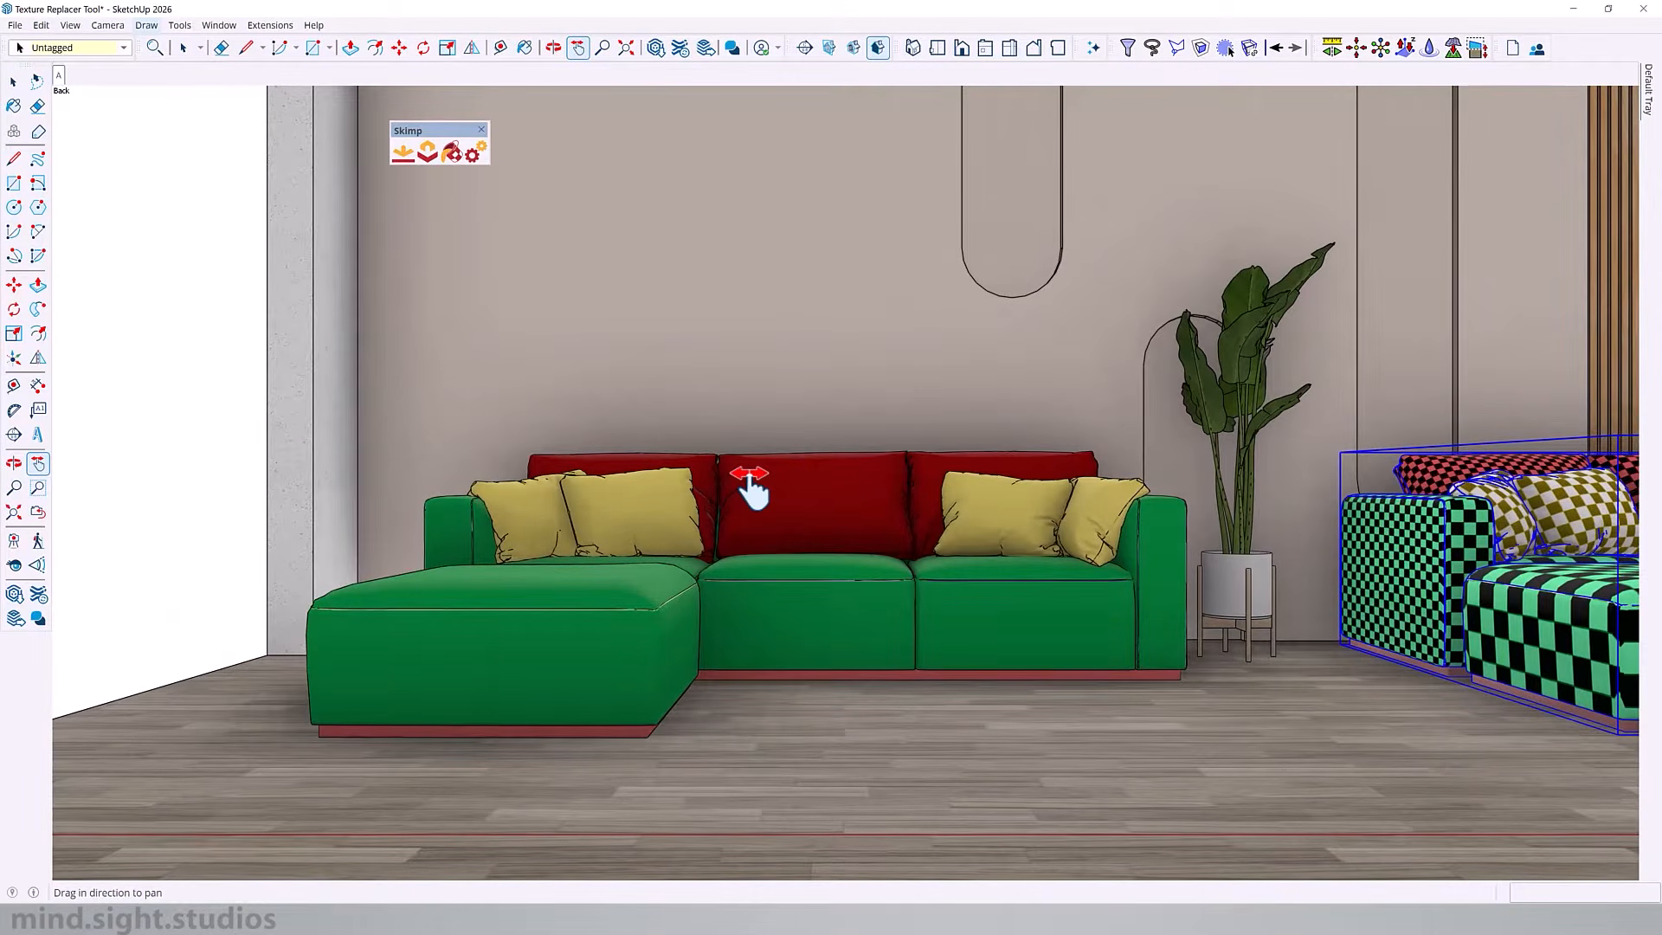
{"action": "middle_click_drag", "start_coordinate": [1350, 424], "coordinate": [572, 433], "text": "shift"}
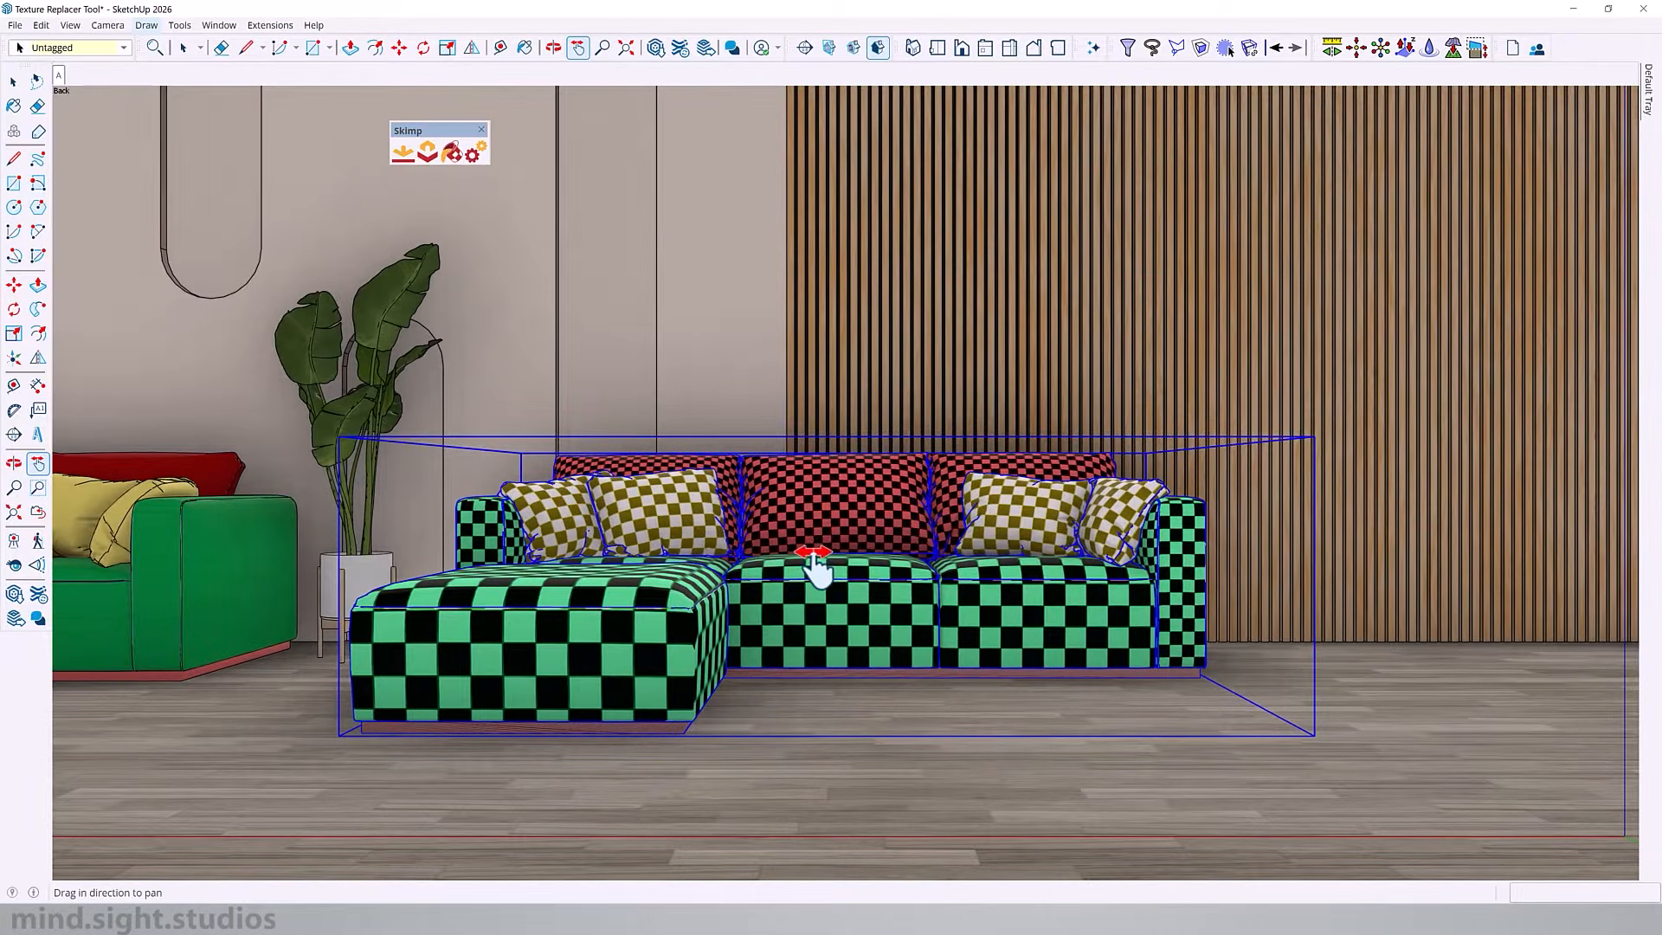
{"action": "key", "text": "space"}
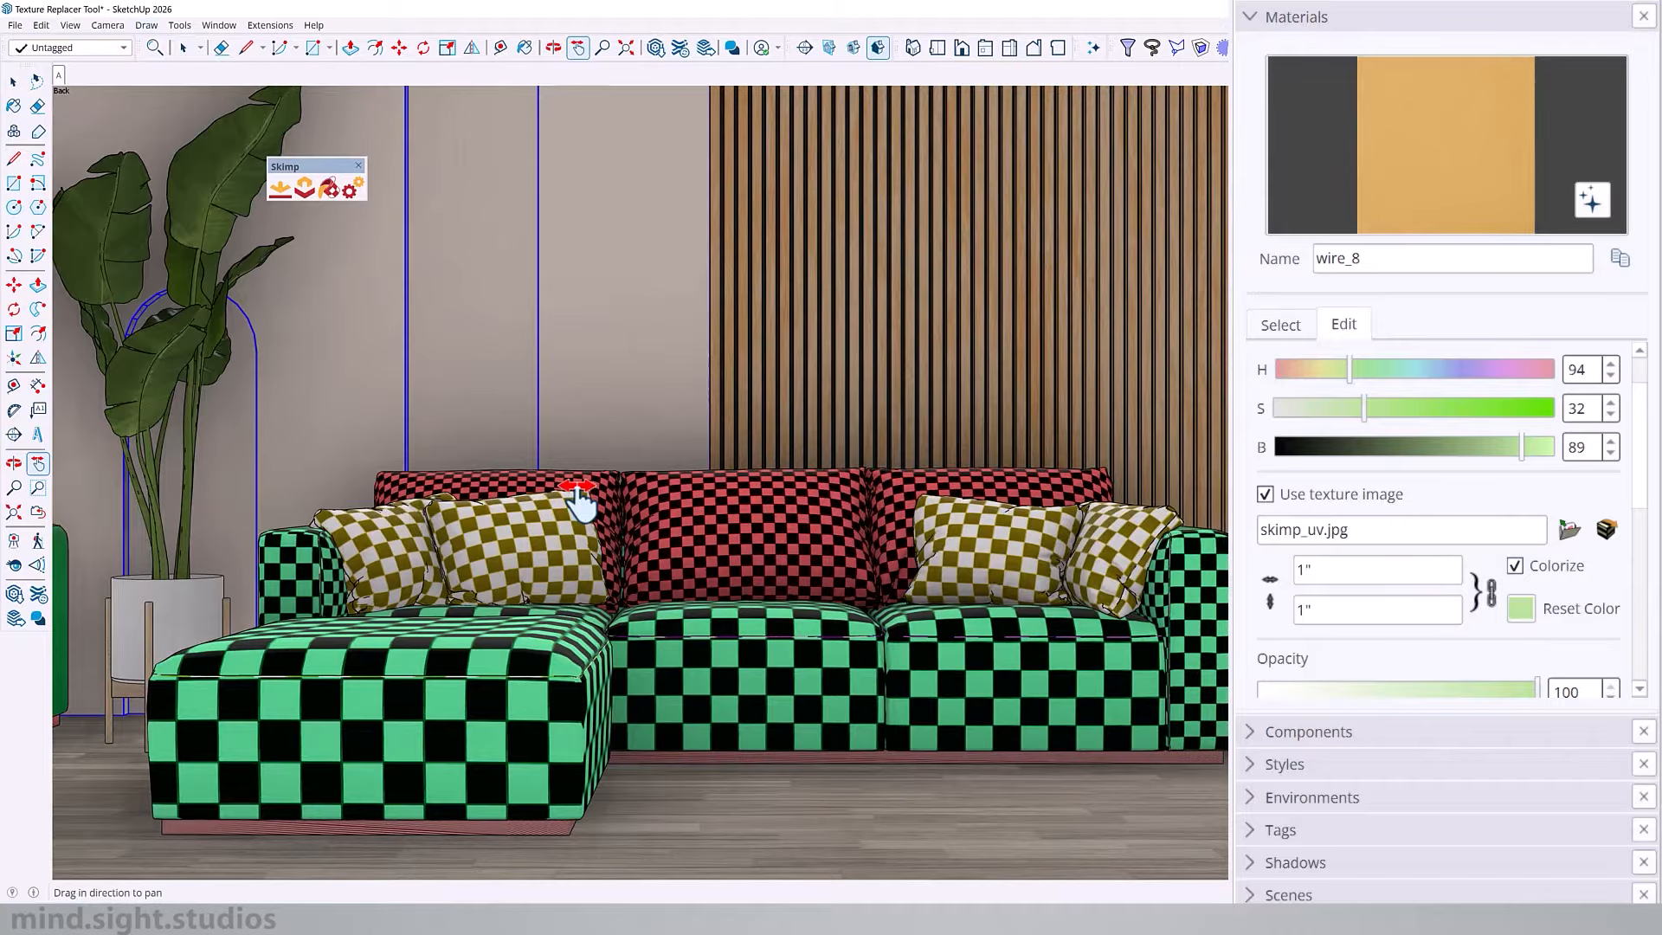
{"action": "key", "text": "b"}
{"action": "key", "text": "alt"}
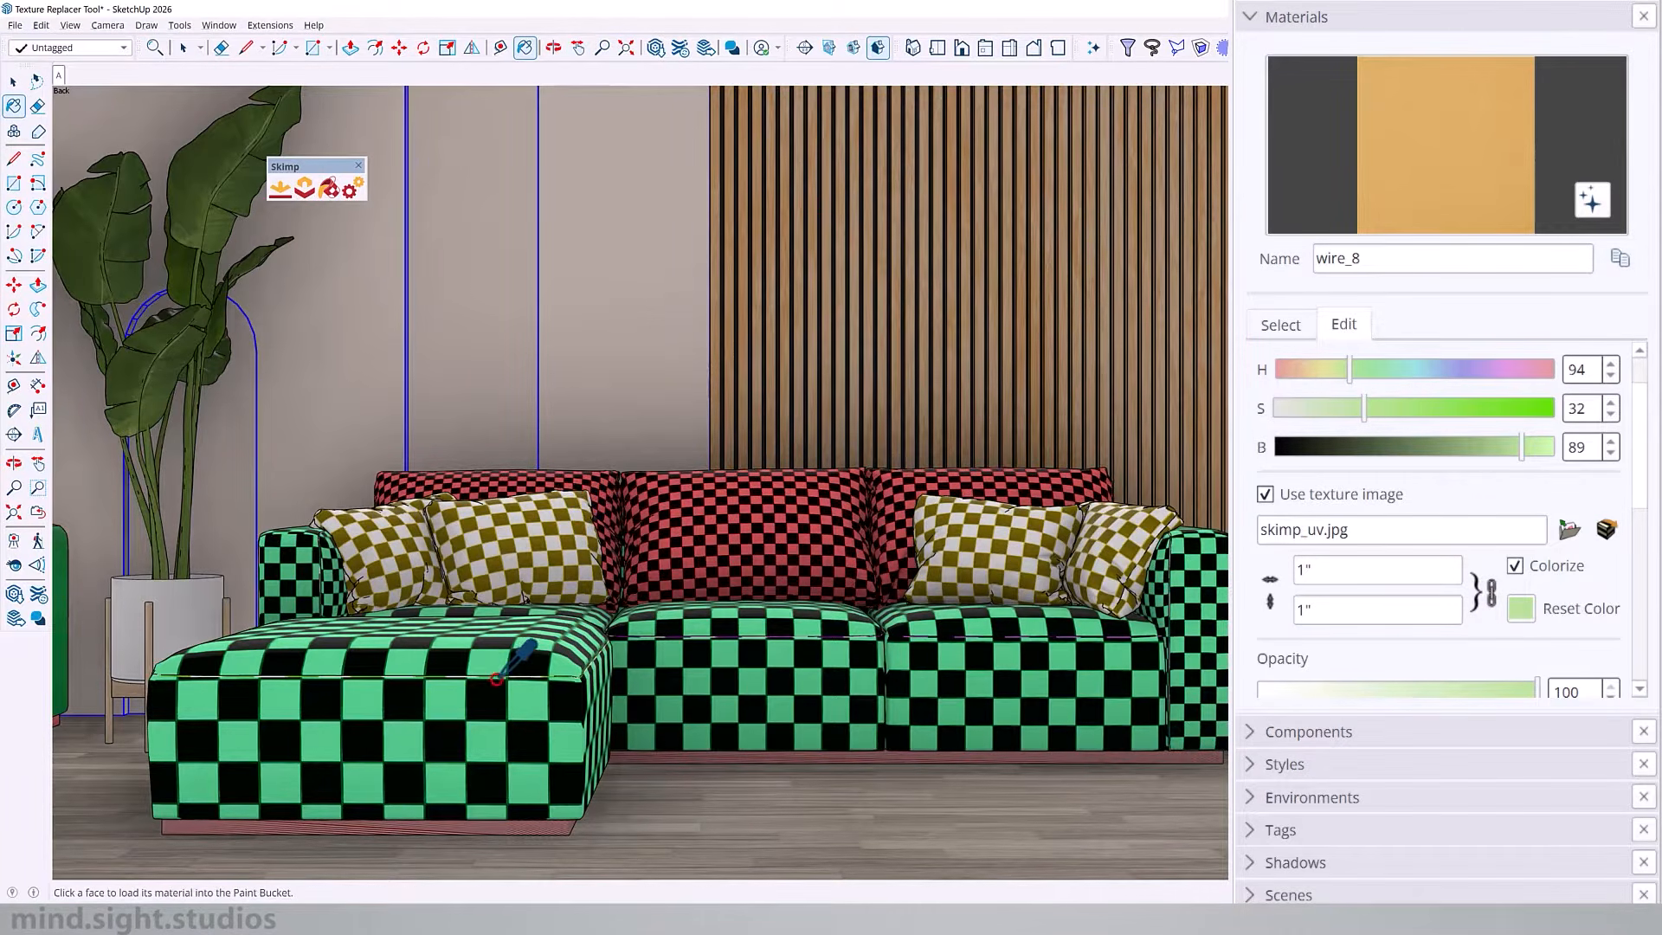
{"action": "left_click", "coordinate": [497, 706], "text": "alt"}
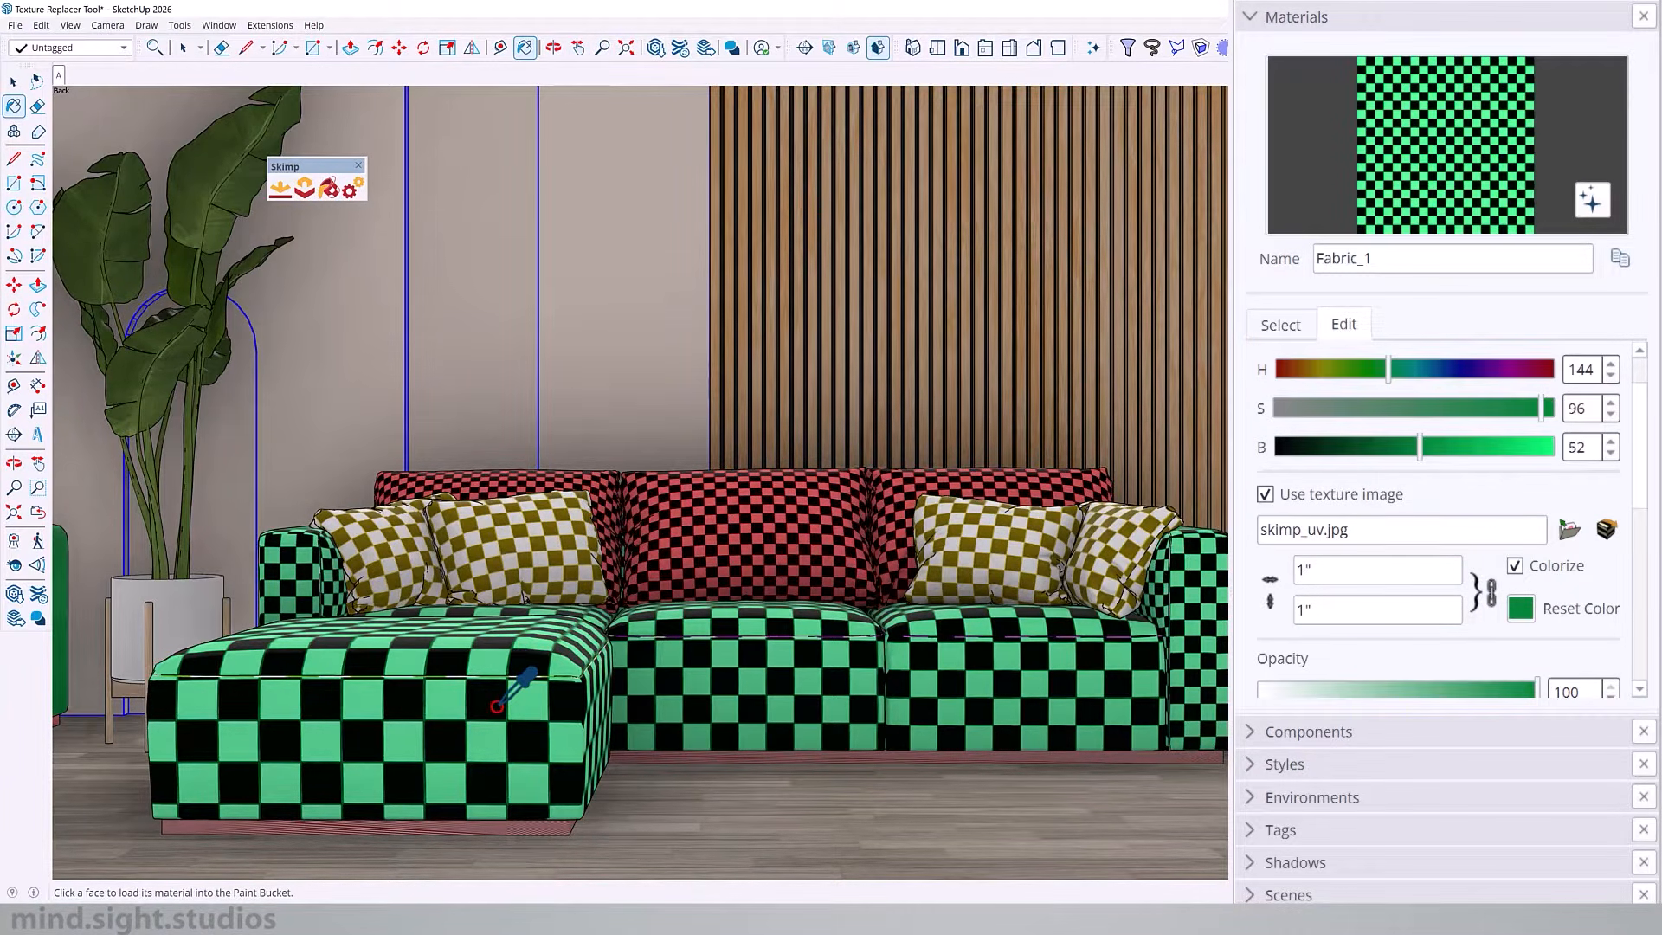
{"action": "left_click", "coordinate": [533, 569], "text": "alt"}
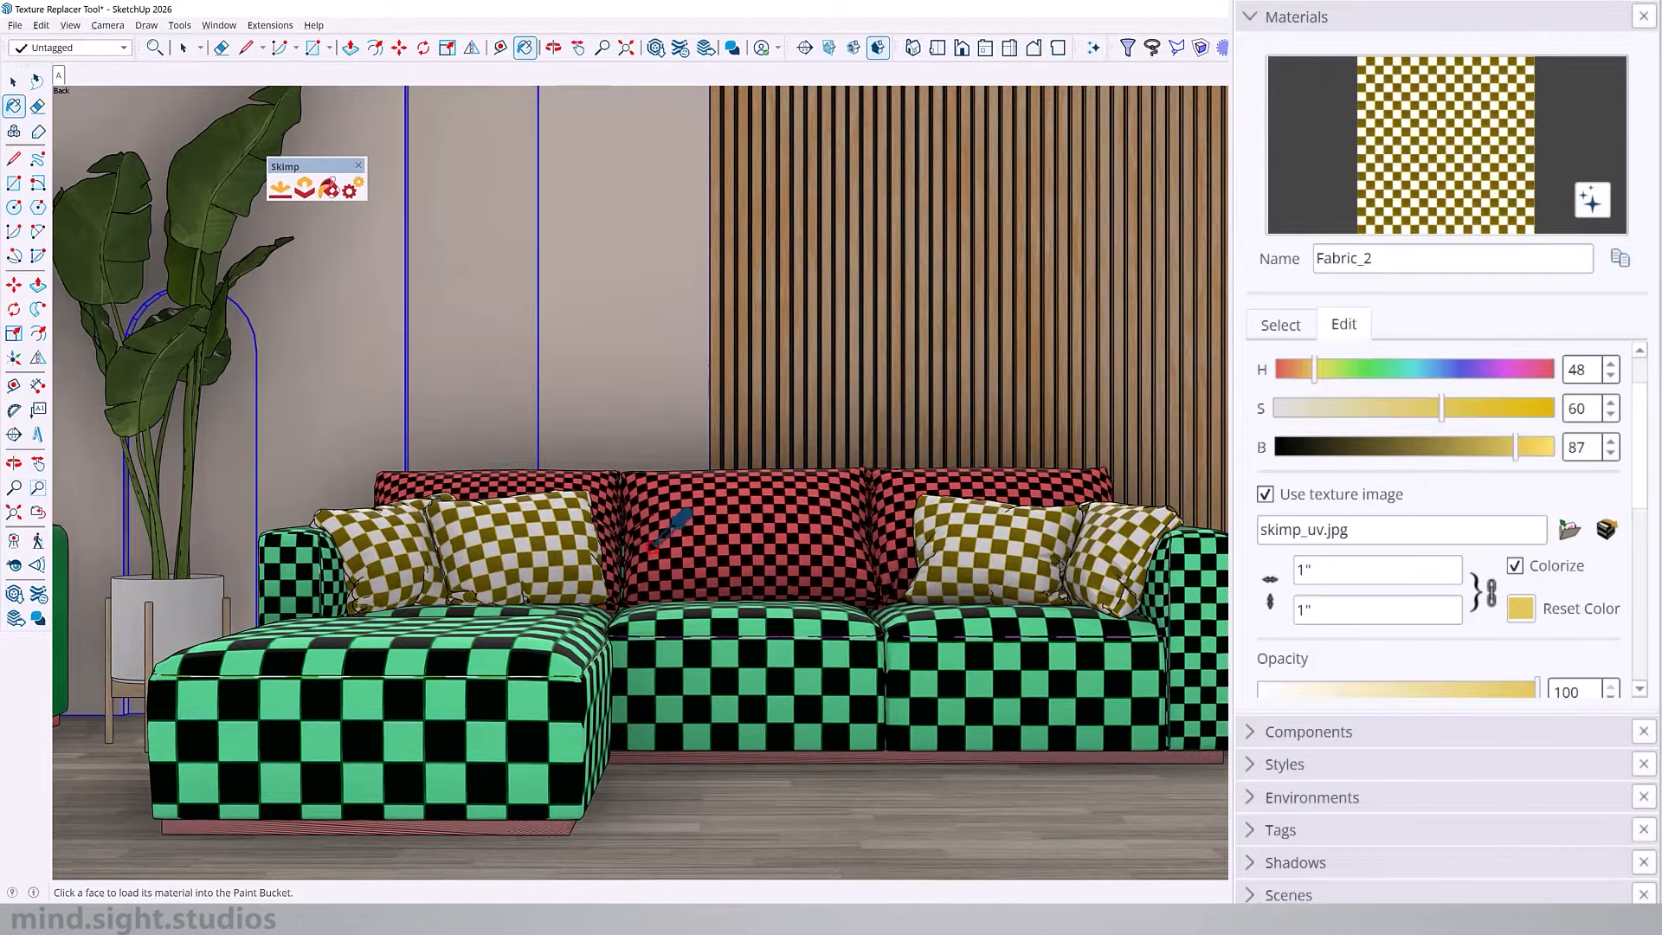
{"action": "left_click", "coordinate": [756, 535], "text": "alt"}
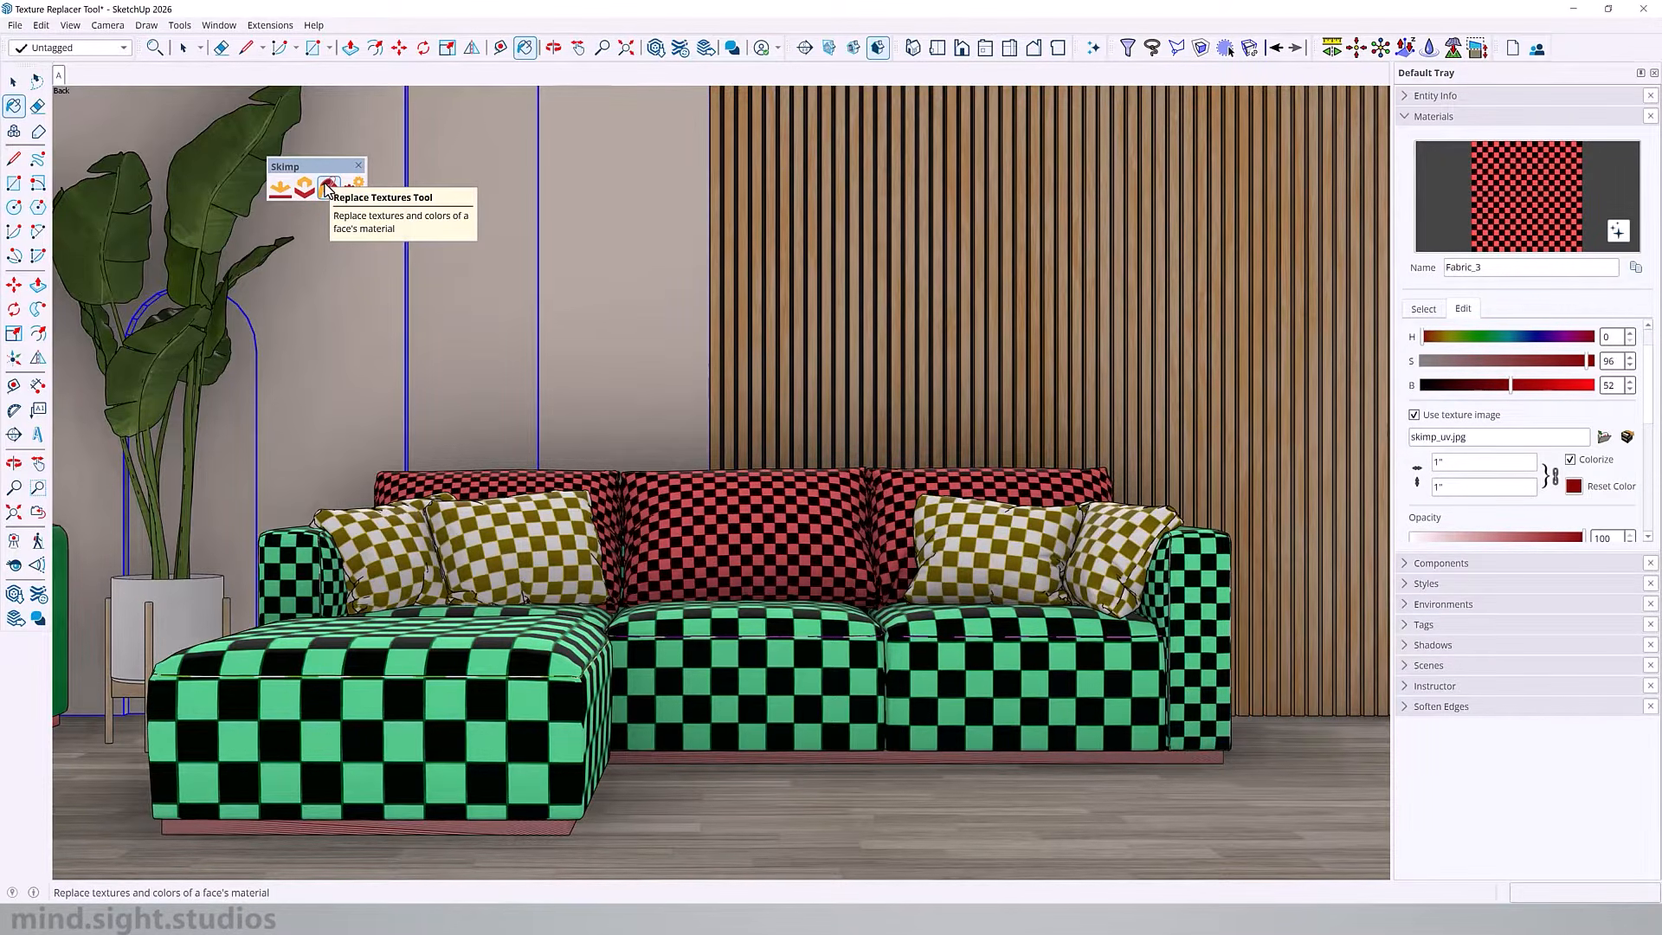
Load 1_Yellow.jpg as the replacement texture for the sofa's green checkered body using the Replace Textures Tool.
{"action": "left_click", "coordinate": [327, 188]}
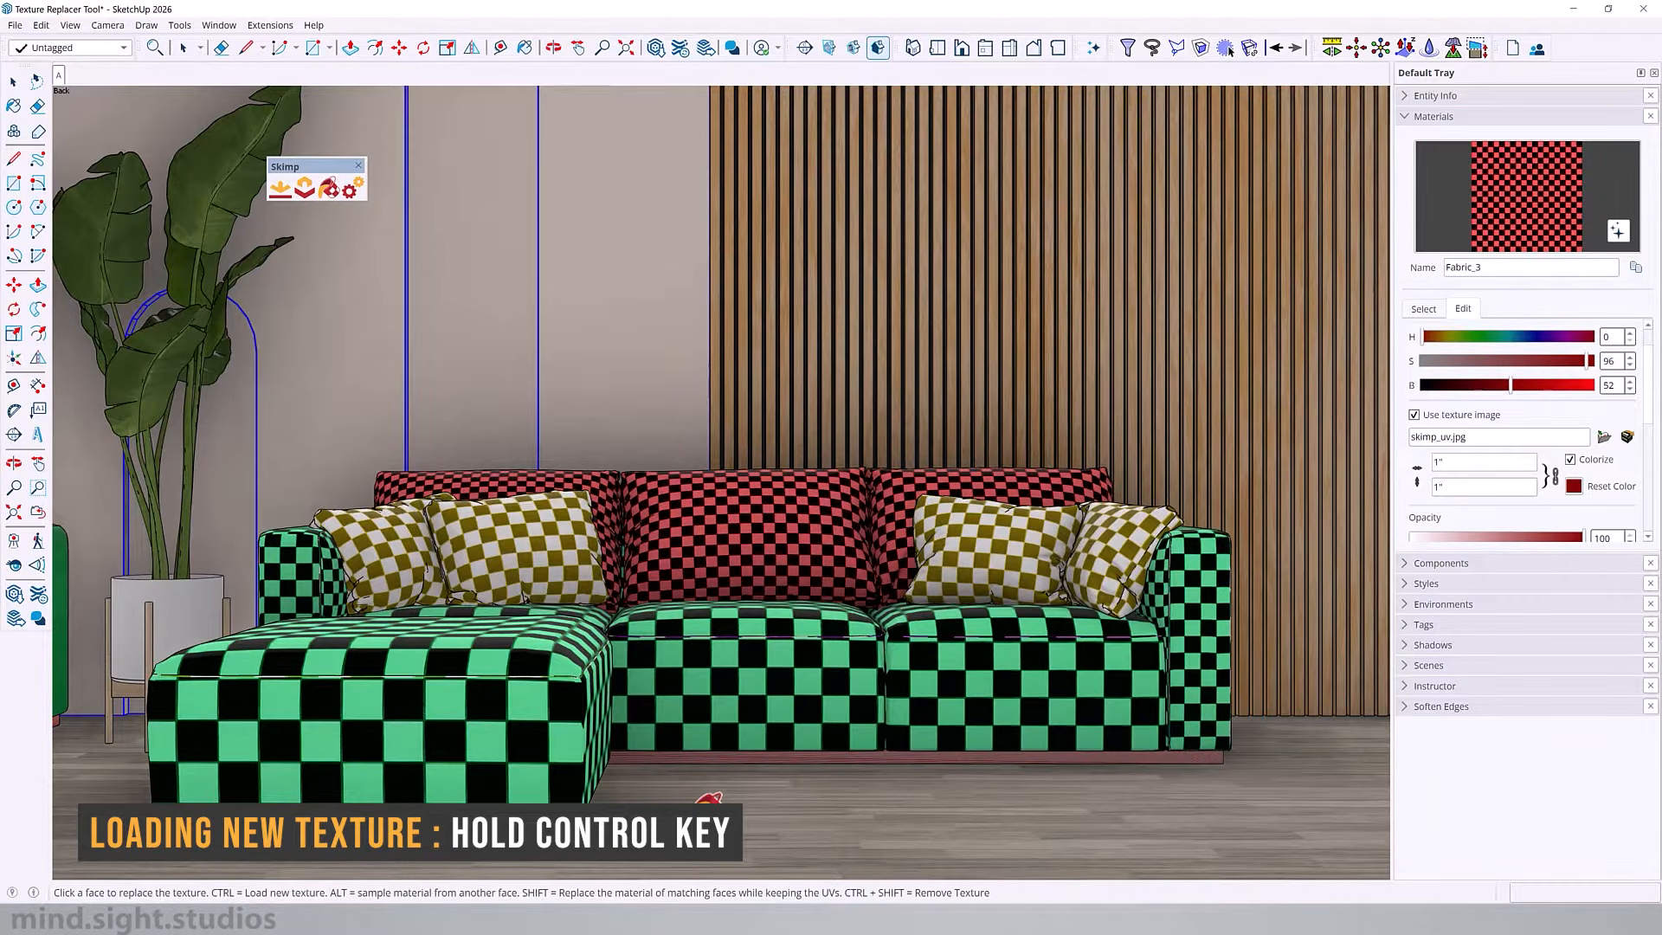
{"action": "left_click", "coordinate": [495, 702], "text": "ctrl"}
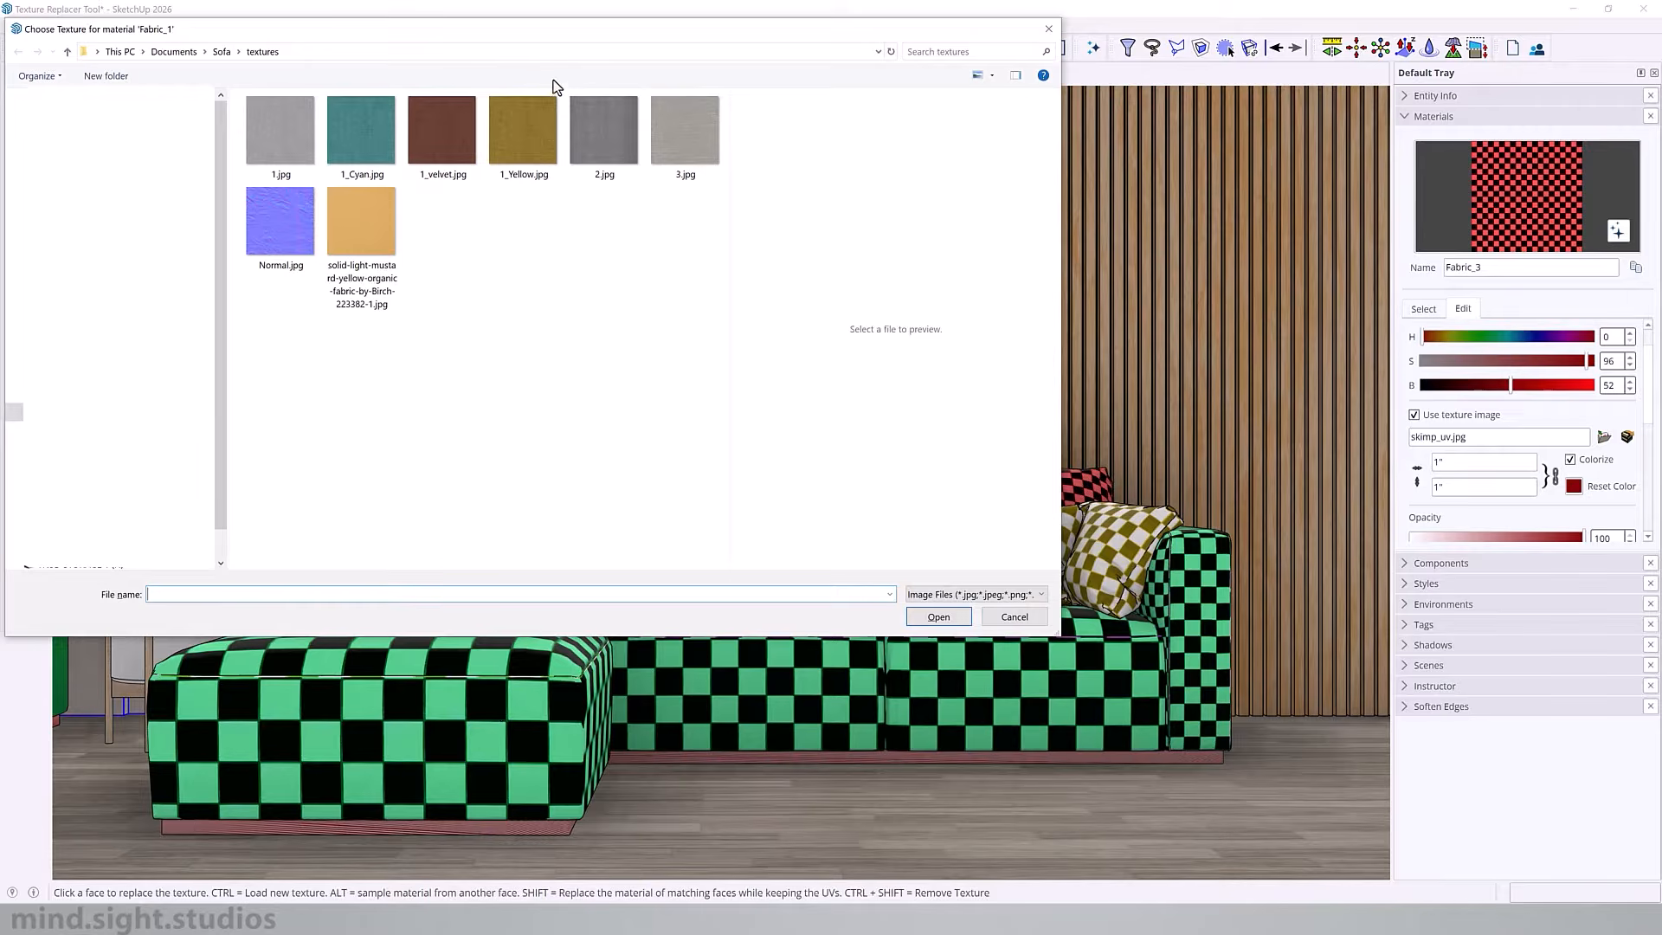
{"action": "double_click", "coordinate": [519, 121]}
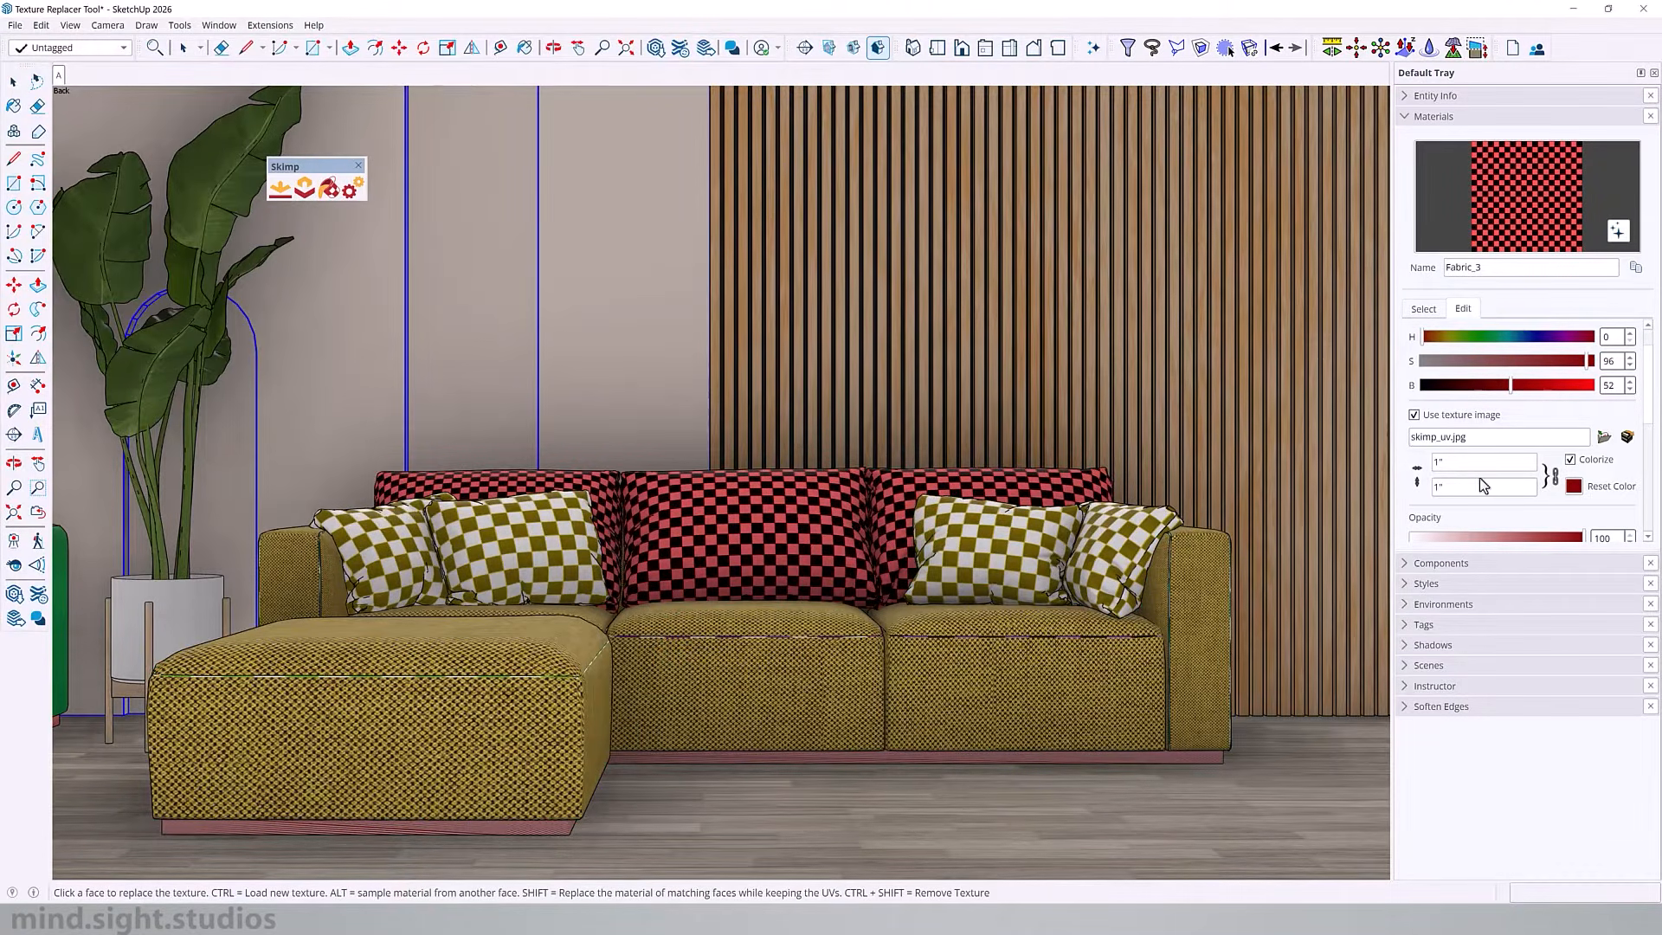
Sample the sofa body's yellow fabric and set its texture size to 1/2".
{"action": "key", "text": "b"}
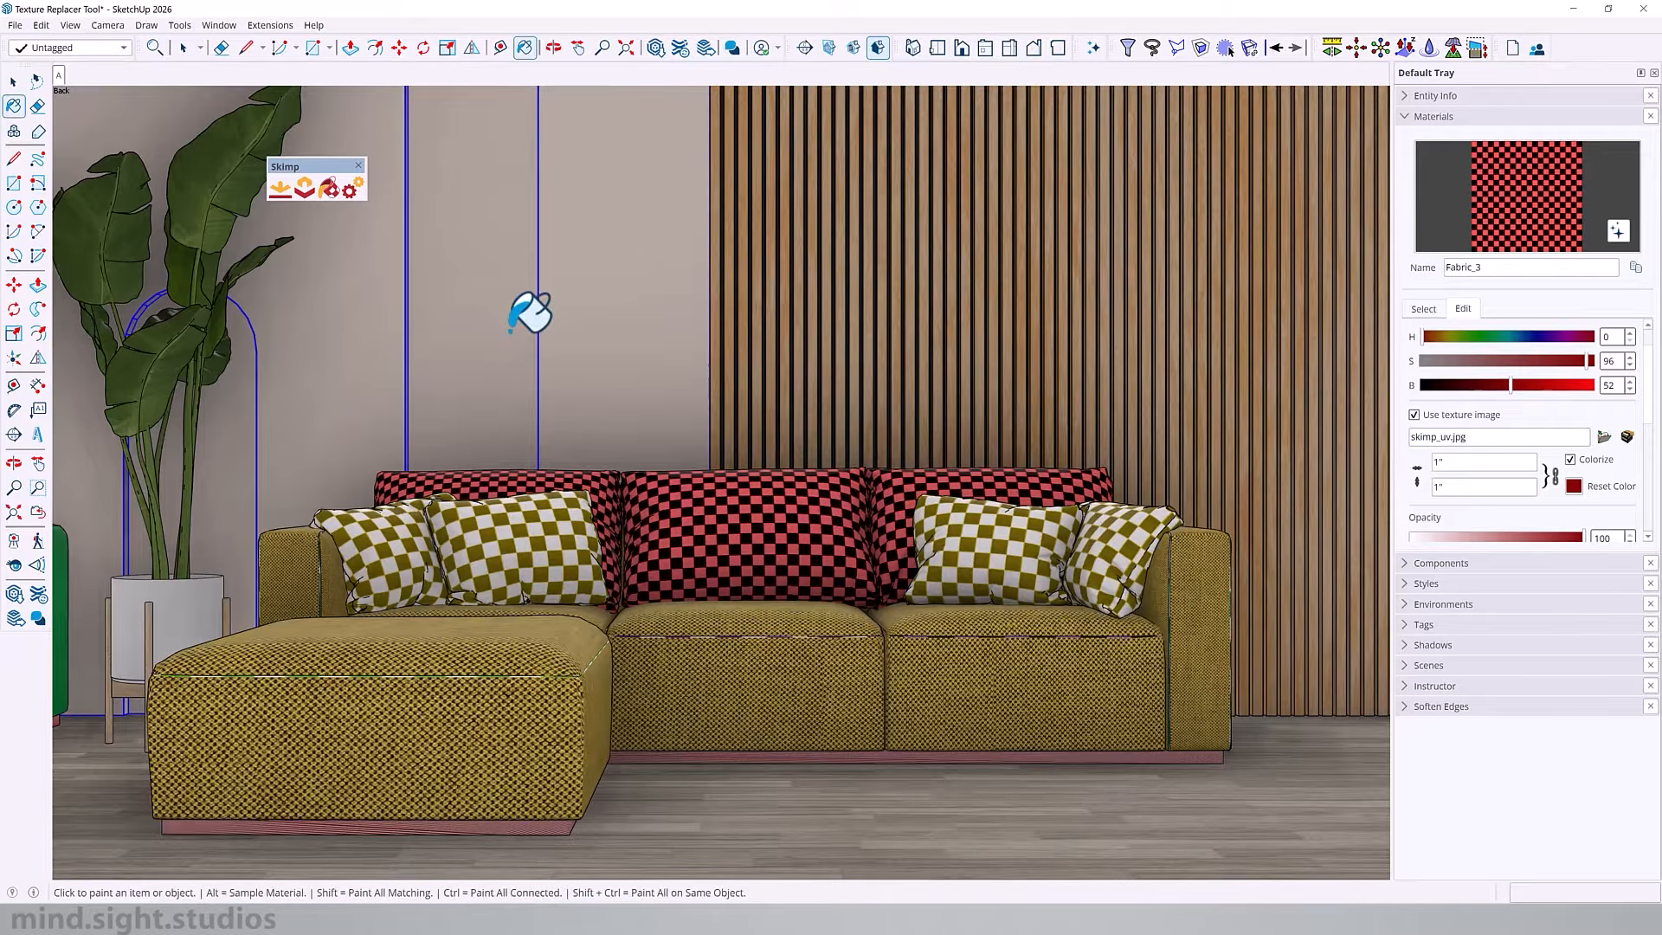
{"action": "key", "text": "alt"}
{"action": "left_click", "coordinate": [509, 722], "text": "alt"}
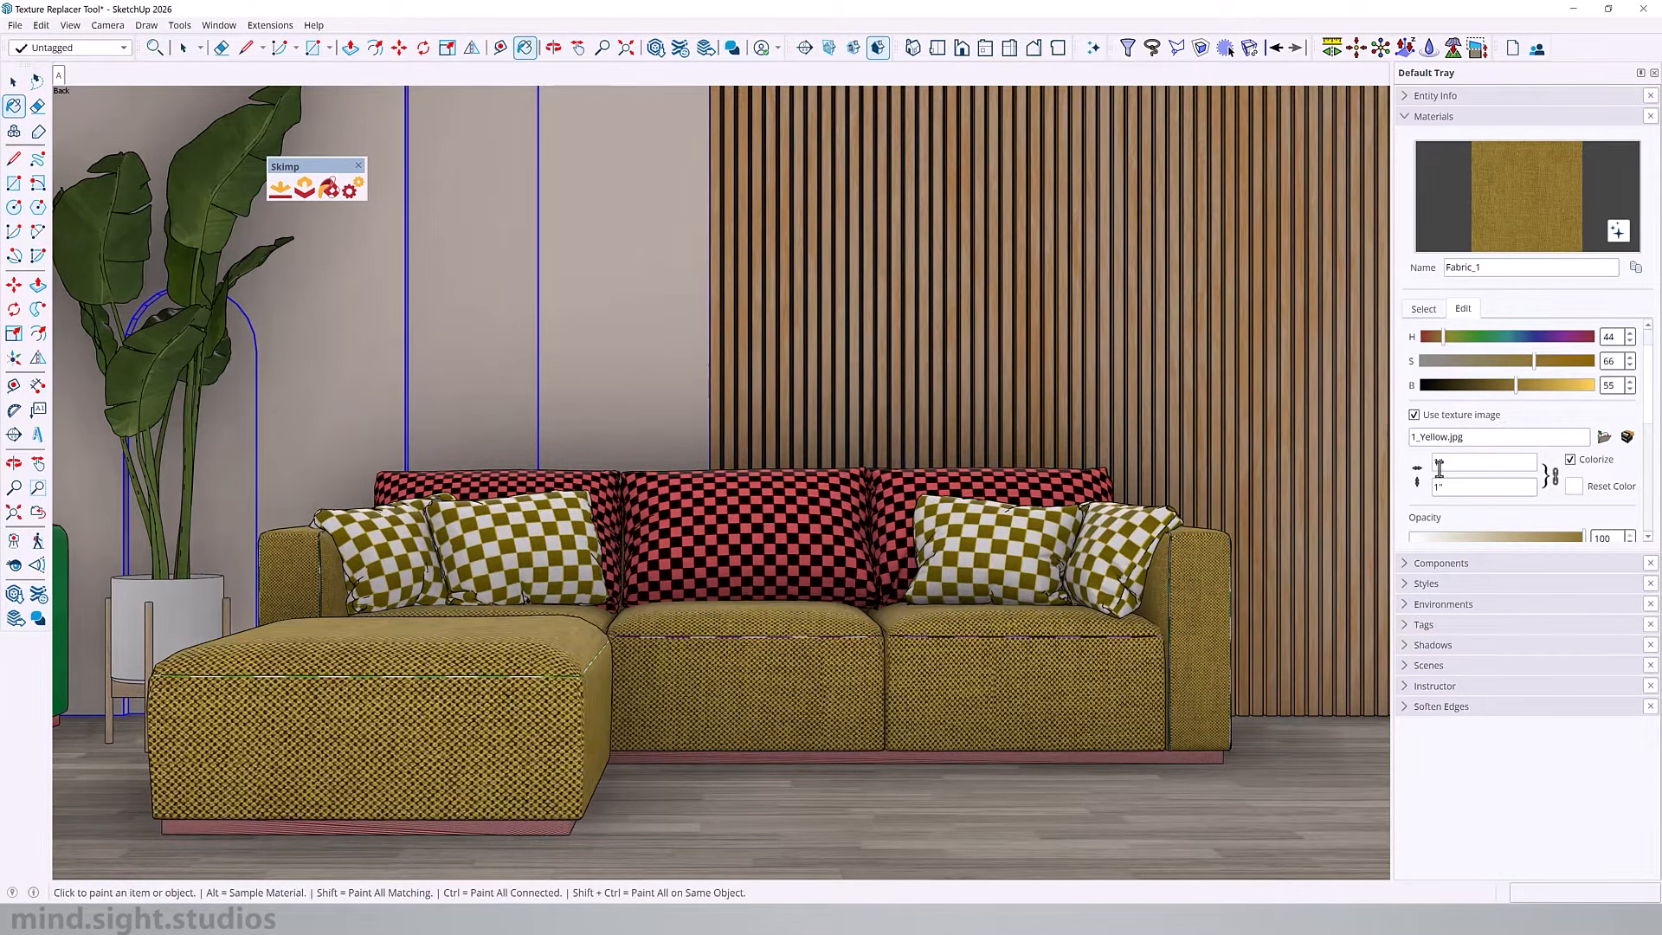
{"action": "type", "text": "2"}
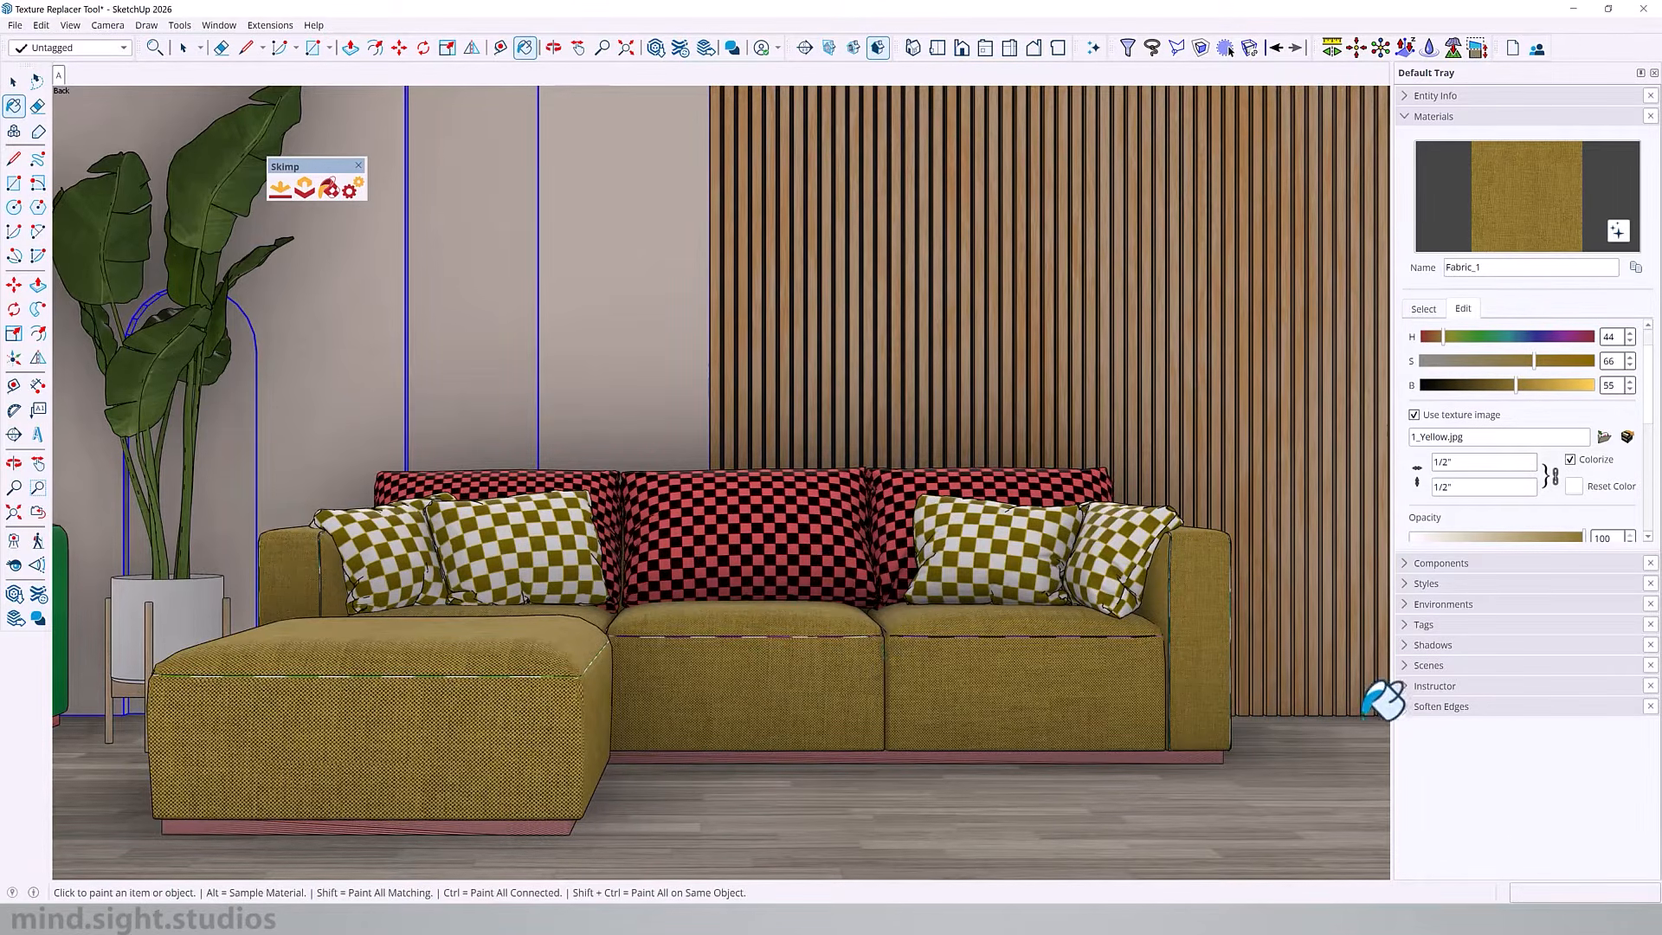
Replace the throw pillows' texture with 1_velvet.jpg and the back cushions' texture with 1_Cyan.jpg.
{"action": "left_click", "coordinate": [327, 188]}
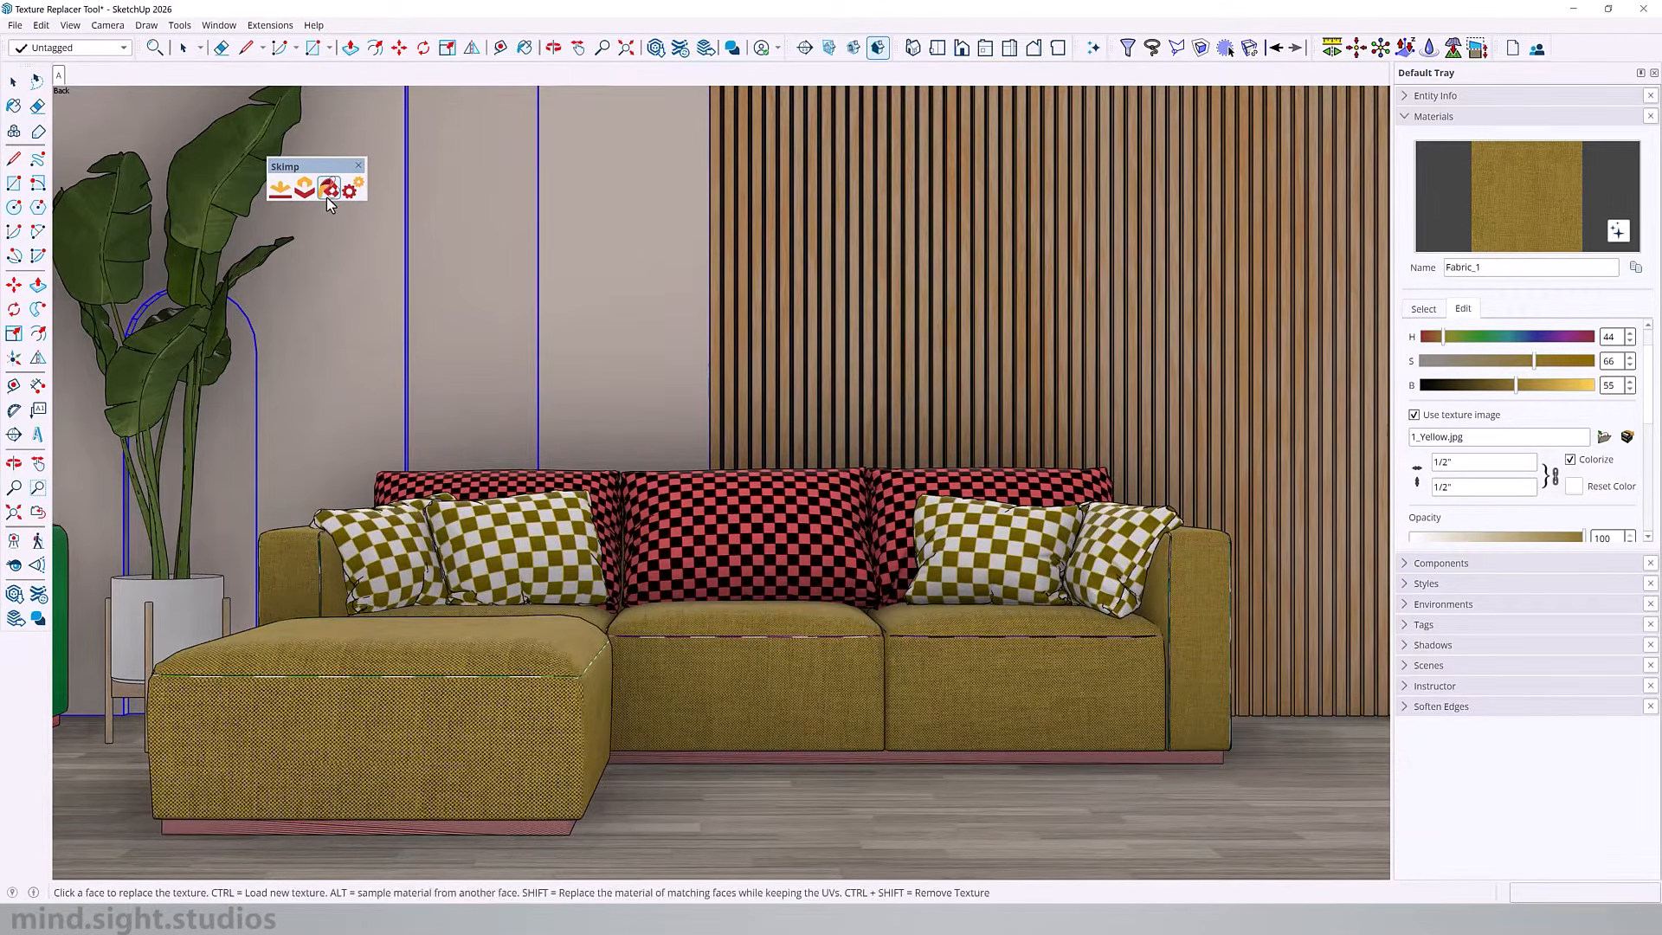
{"action": "left_click", "coordinate": [535, 511], "text": "ctrl"}
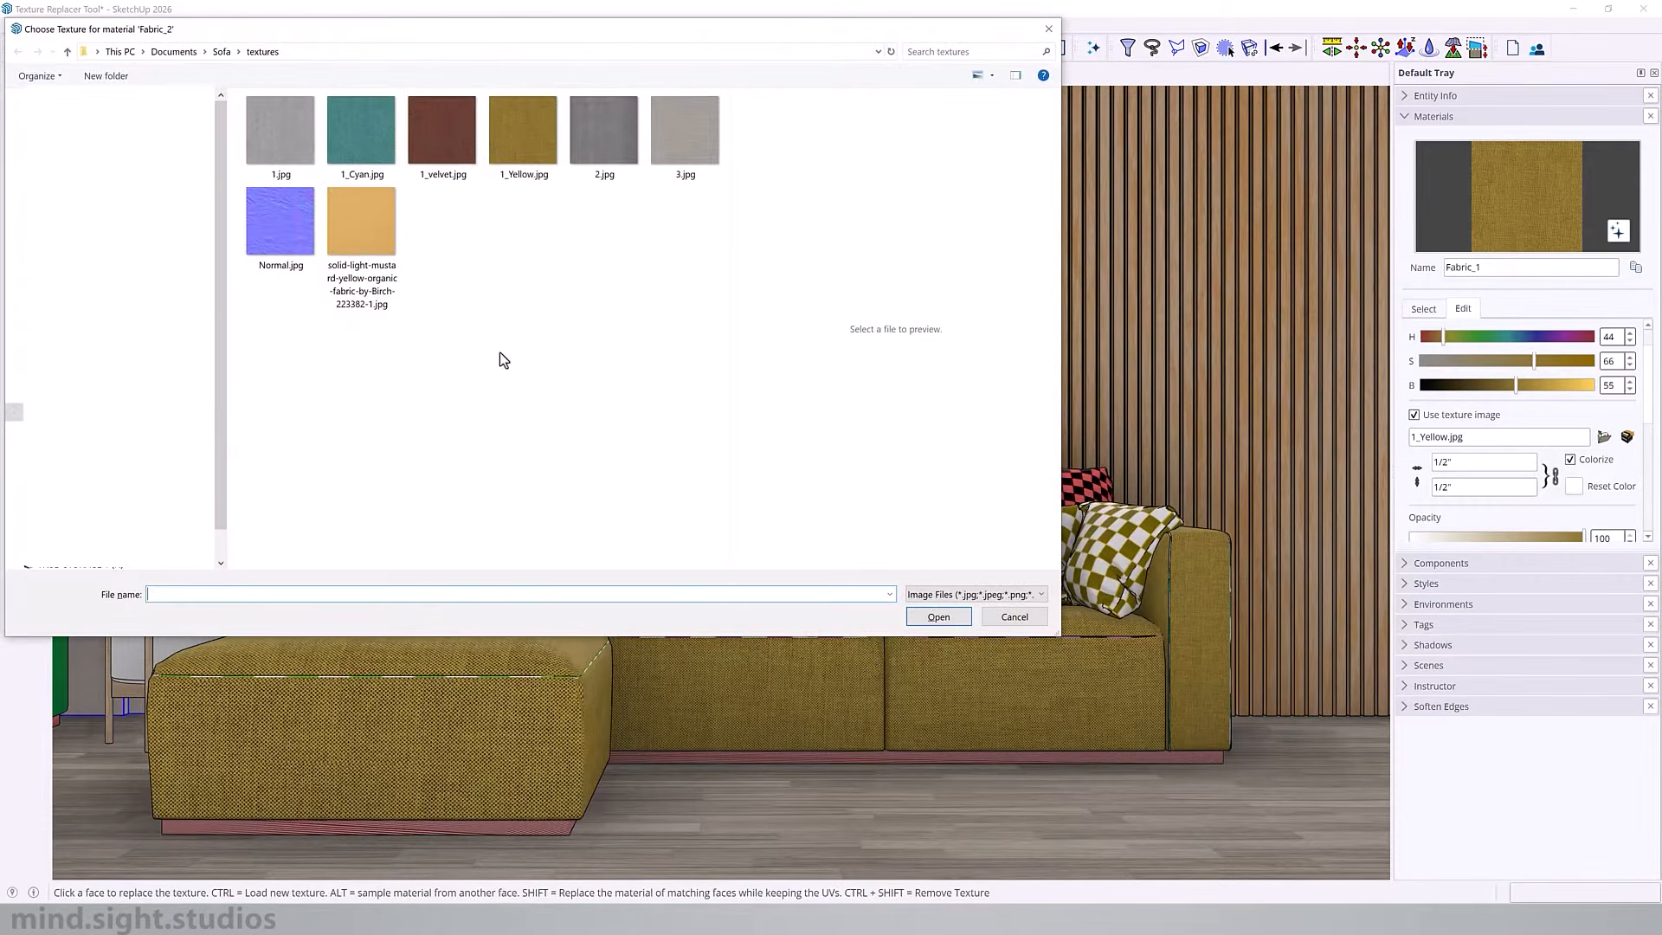
{"action": "double_click", "coordinate": [440, 128]}
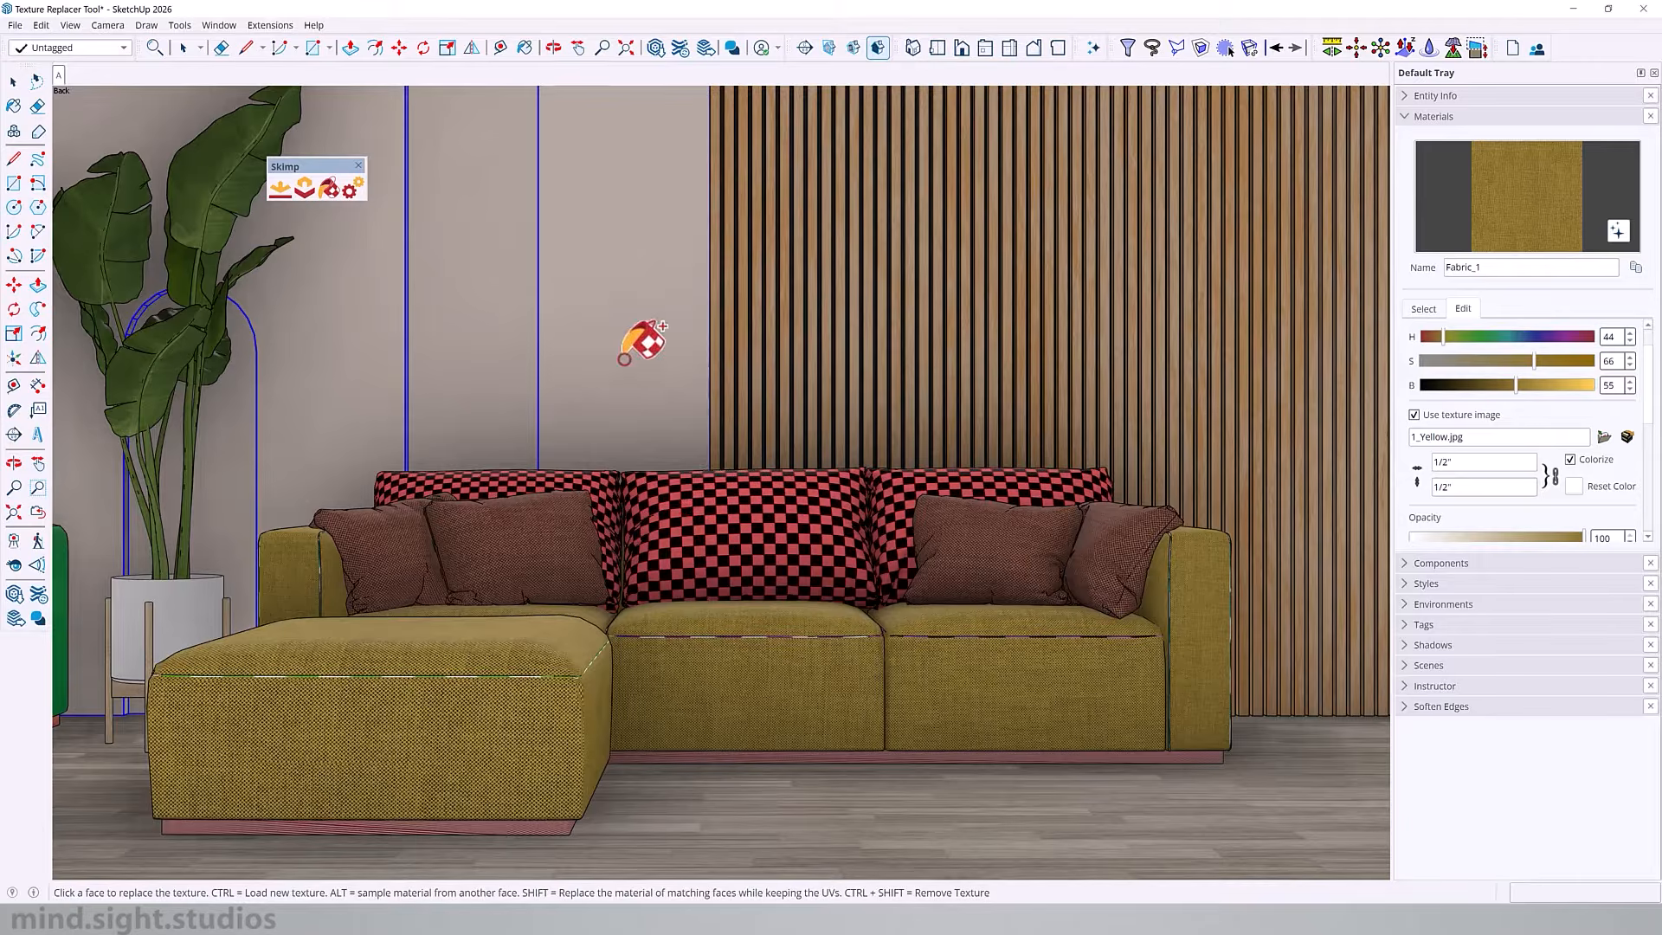
{"action": "left_click", "coordinate": [687, 495], "text": "ctrl"}
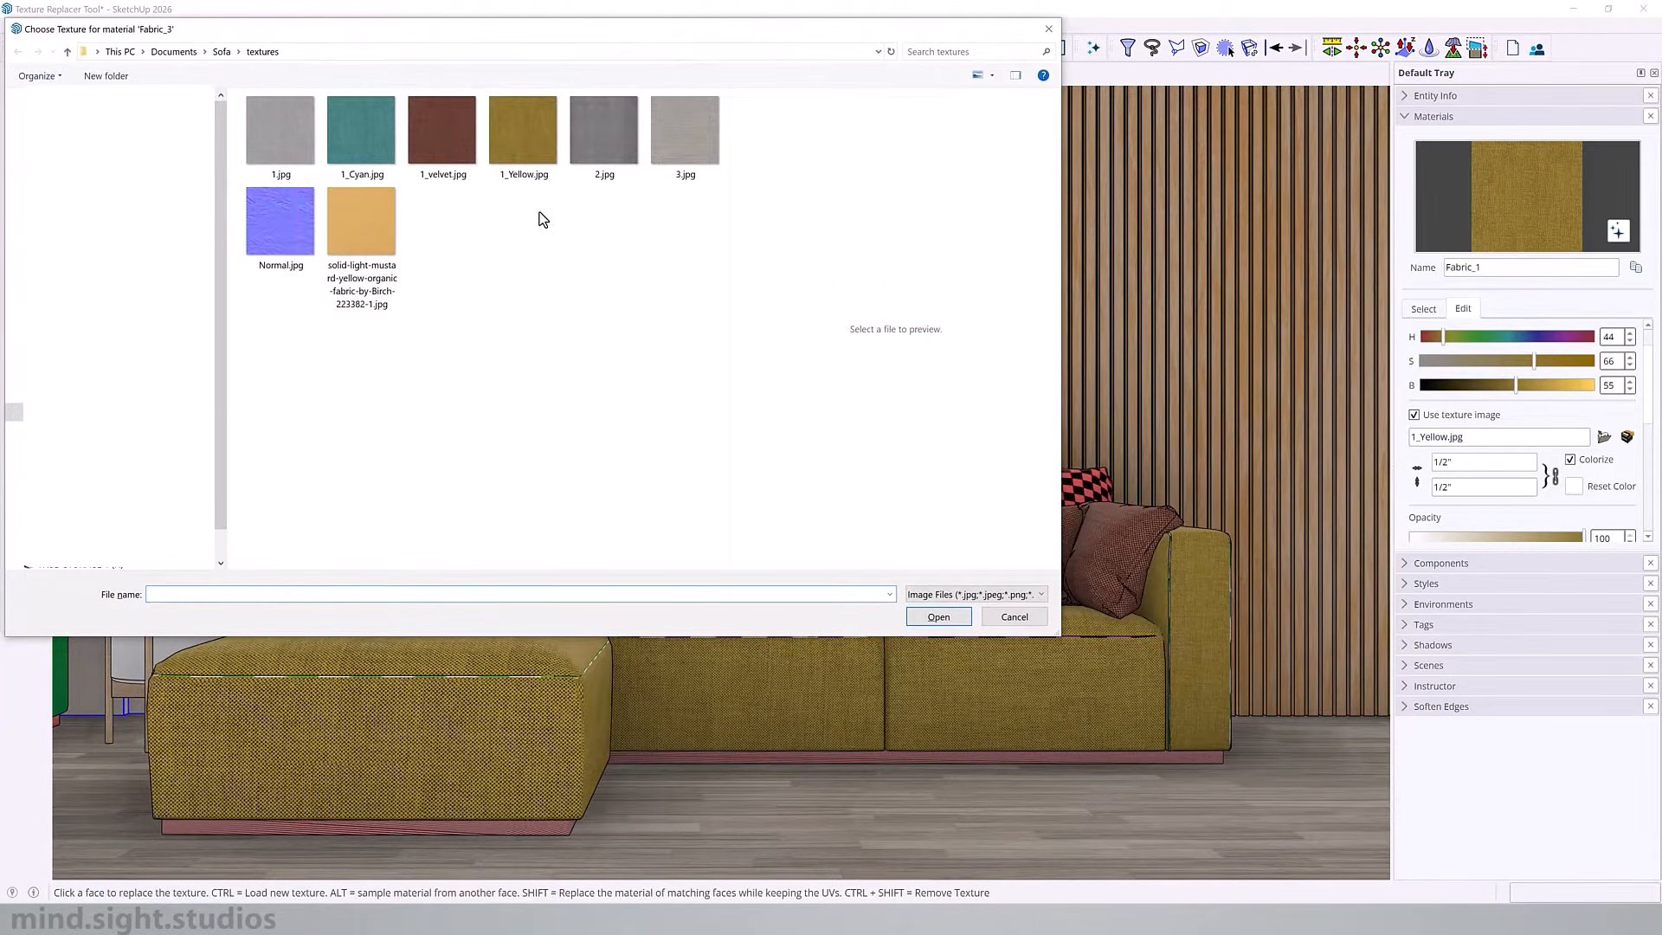
{"action": "double_click", "coordinate": [351, 134]}
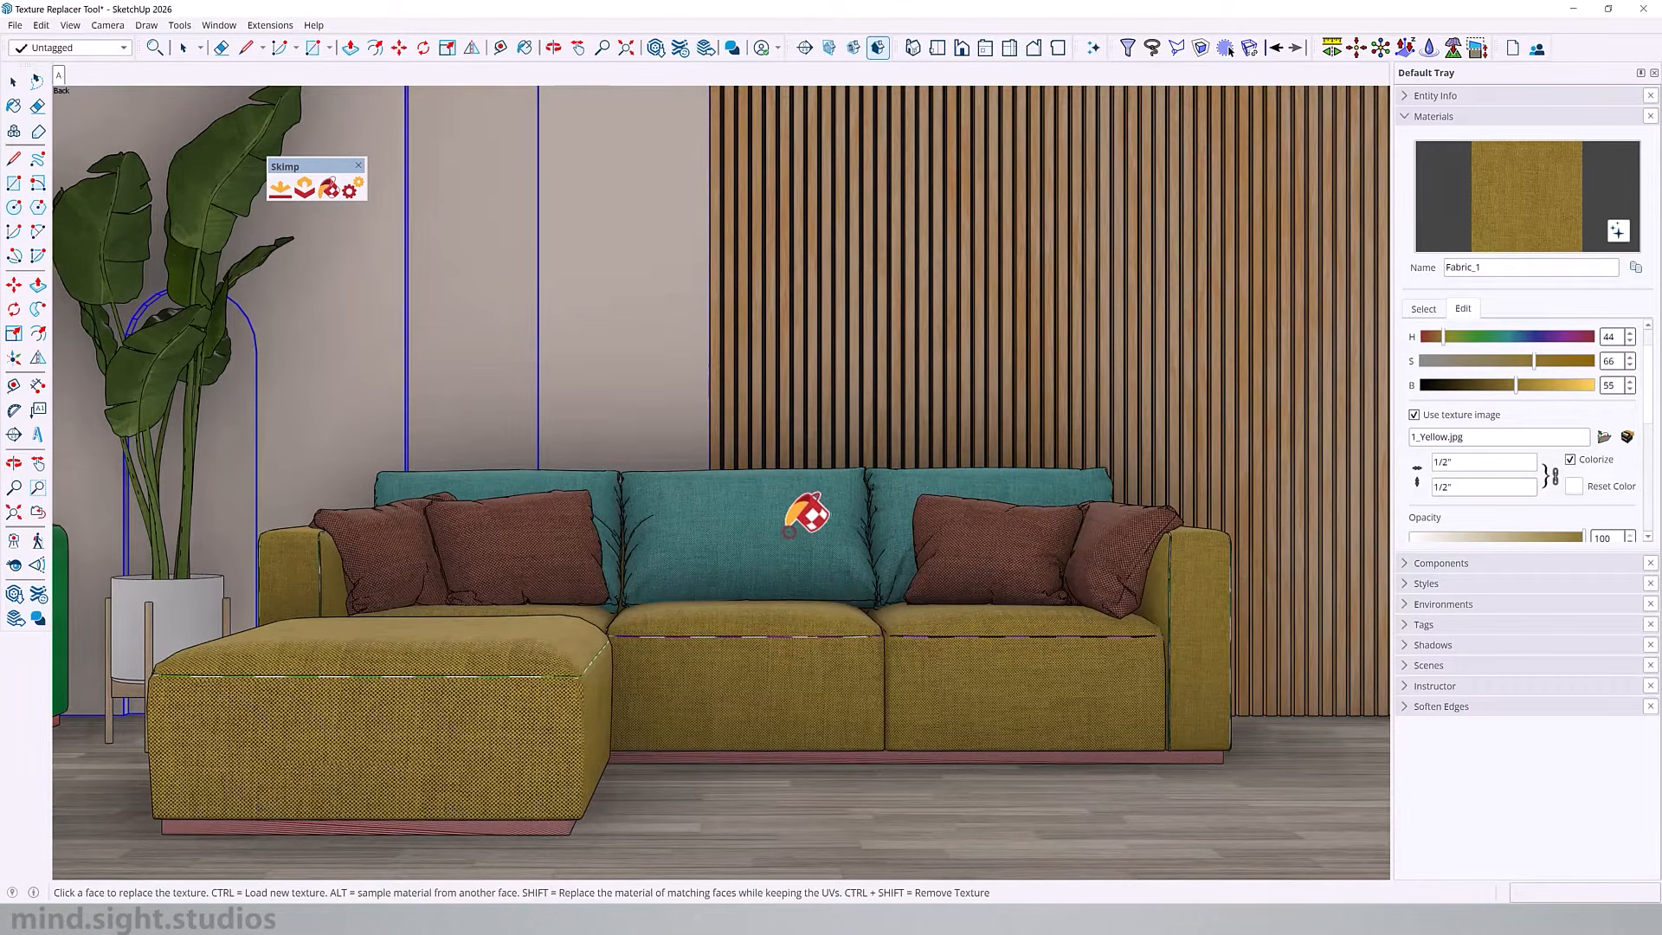
Replace the material of the sofa's red base plinth with a grey material.
{"action": "scroll", "coordinate": [567, 814], "scroll_direction": "up", "scroll_amount": 5}
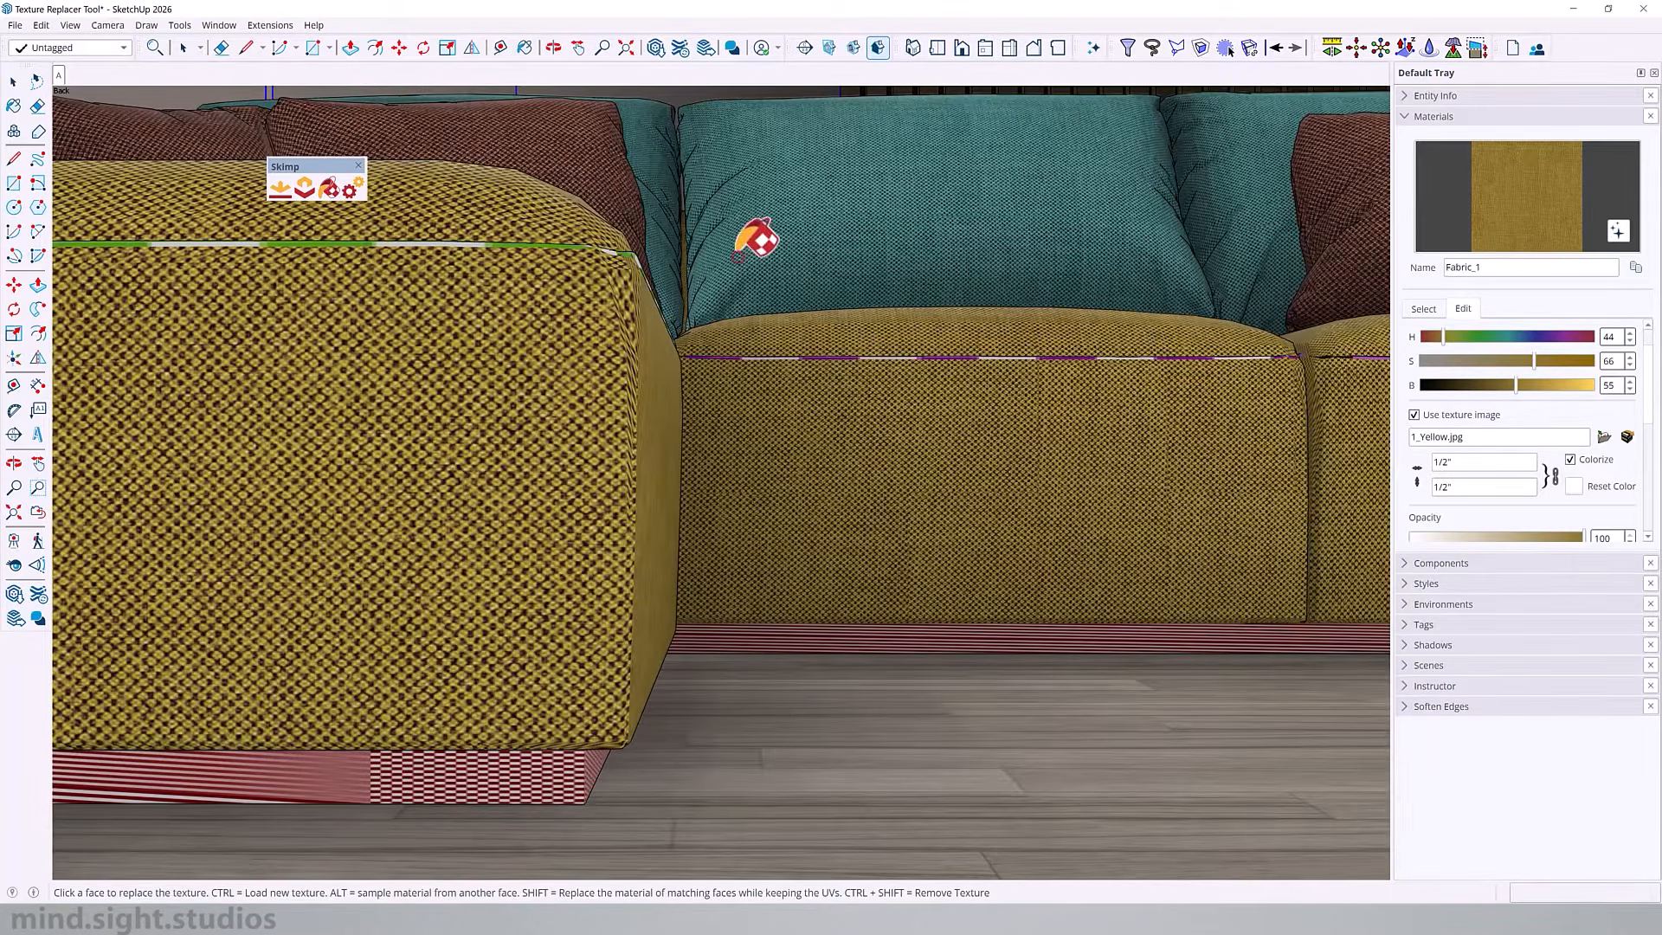
{"action": "left_click", "coordinate": [558, 770]}
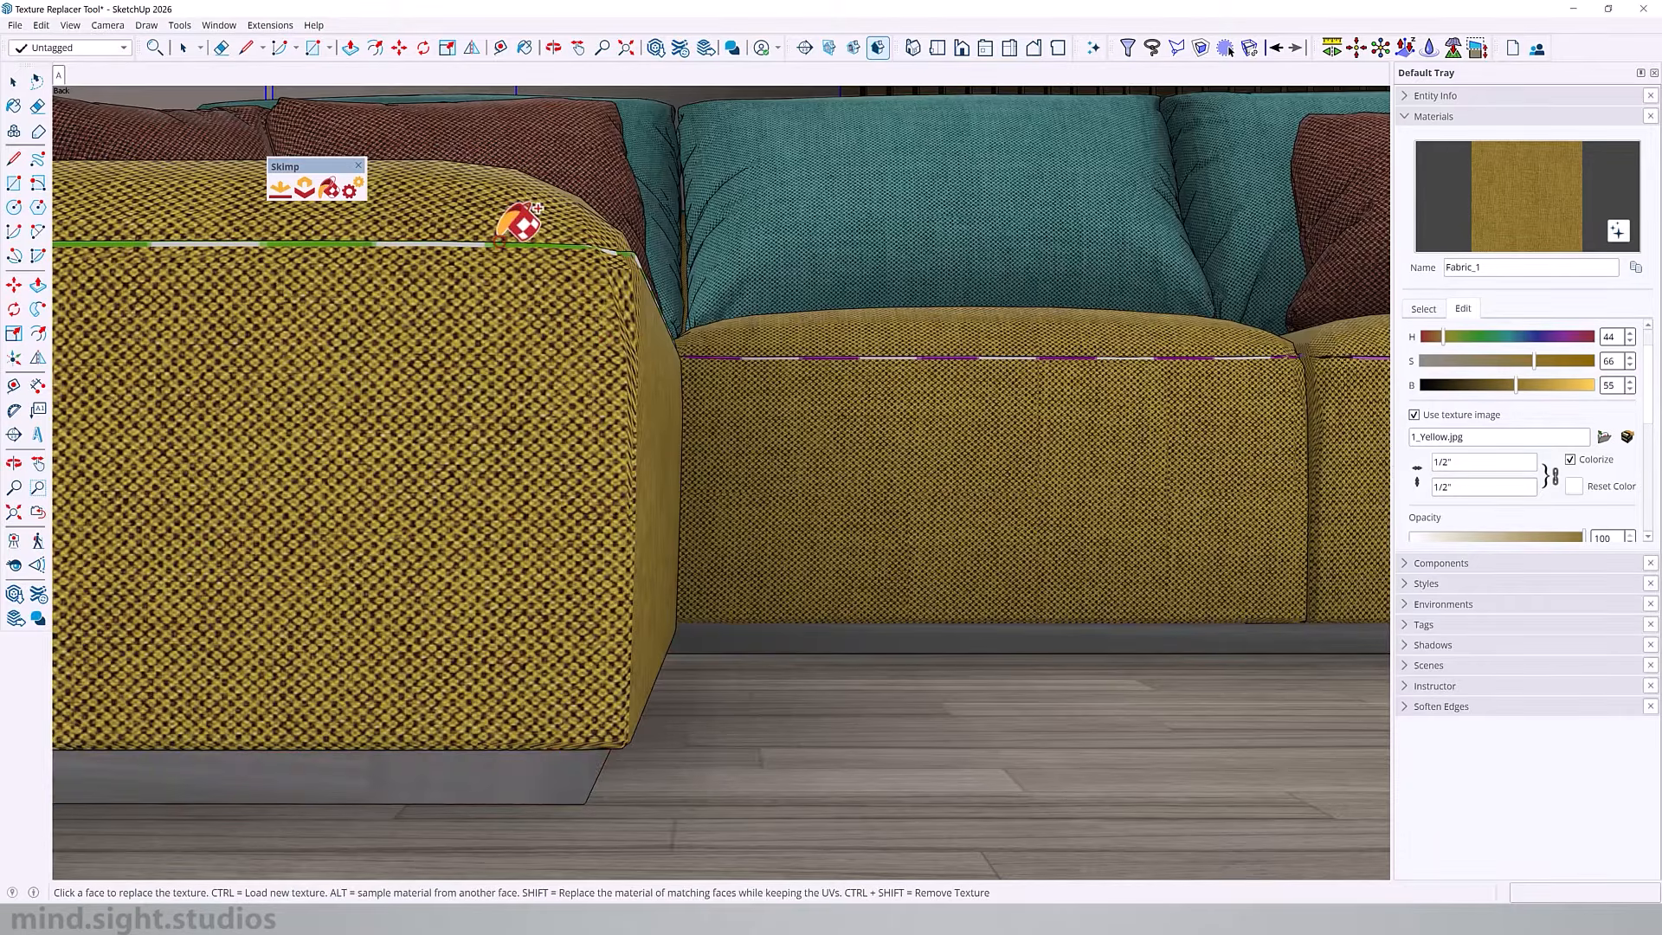
Replace the checkered material on the seat and armrest piping with a light mustard material.
{"action": "scroll", "coordinate": [1213, 334], "scroll_direction": "up", "scroll_amount": 4}
{"action": "middle_click_drag", "start_coordinate": [1203, 342], "coordinate": [393, 386], "text": "shift"}
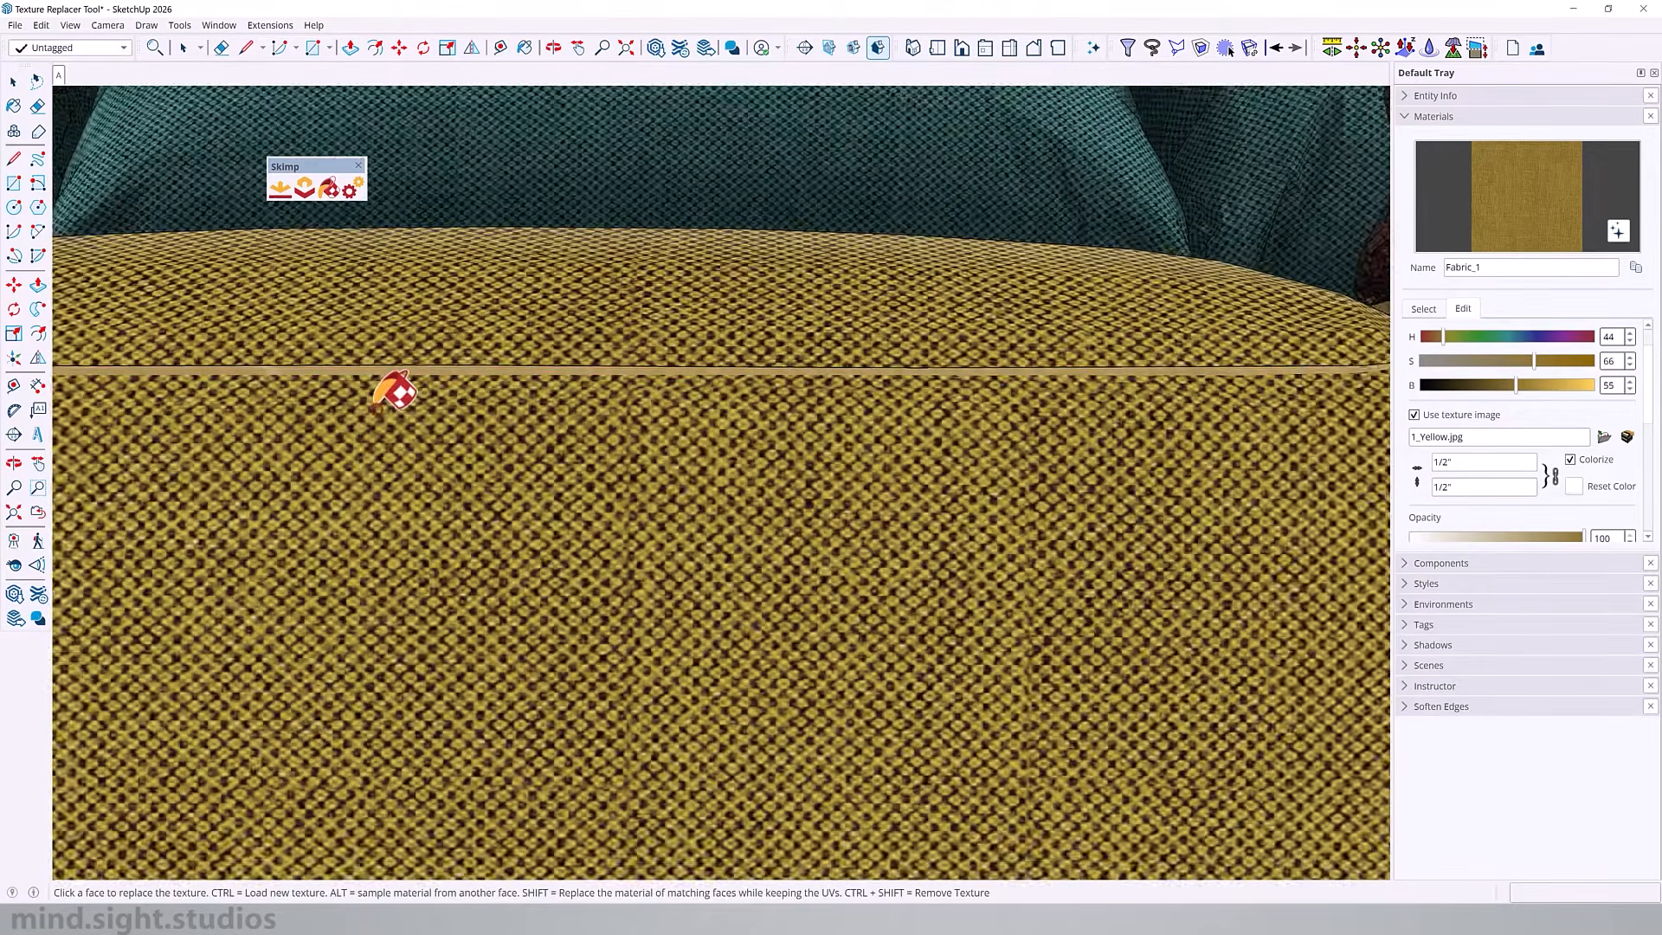
{"action": "scroll", "coordinate": [418, 398], "scroll_direction": "down", "scroll_amount": 2}
{"action": "scroll", "coordinate": [516, 438], "scroll_direction": "down", "scroll_amount": 5}
{"action": "scroll", "coordinate": [1083, 404], "scroll_direction": "up", "scroll_amount": 8}
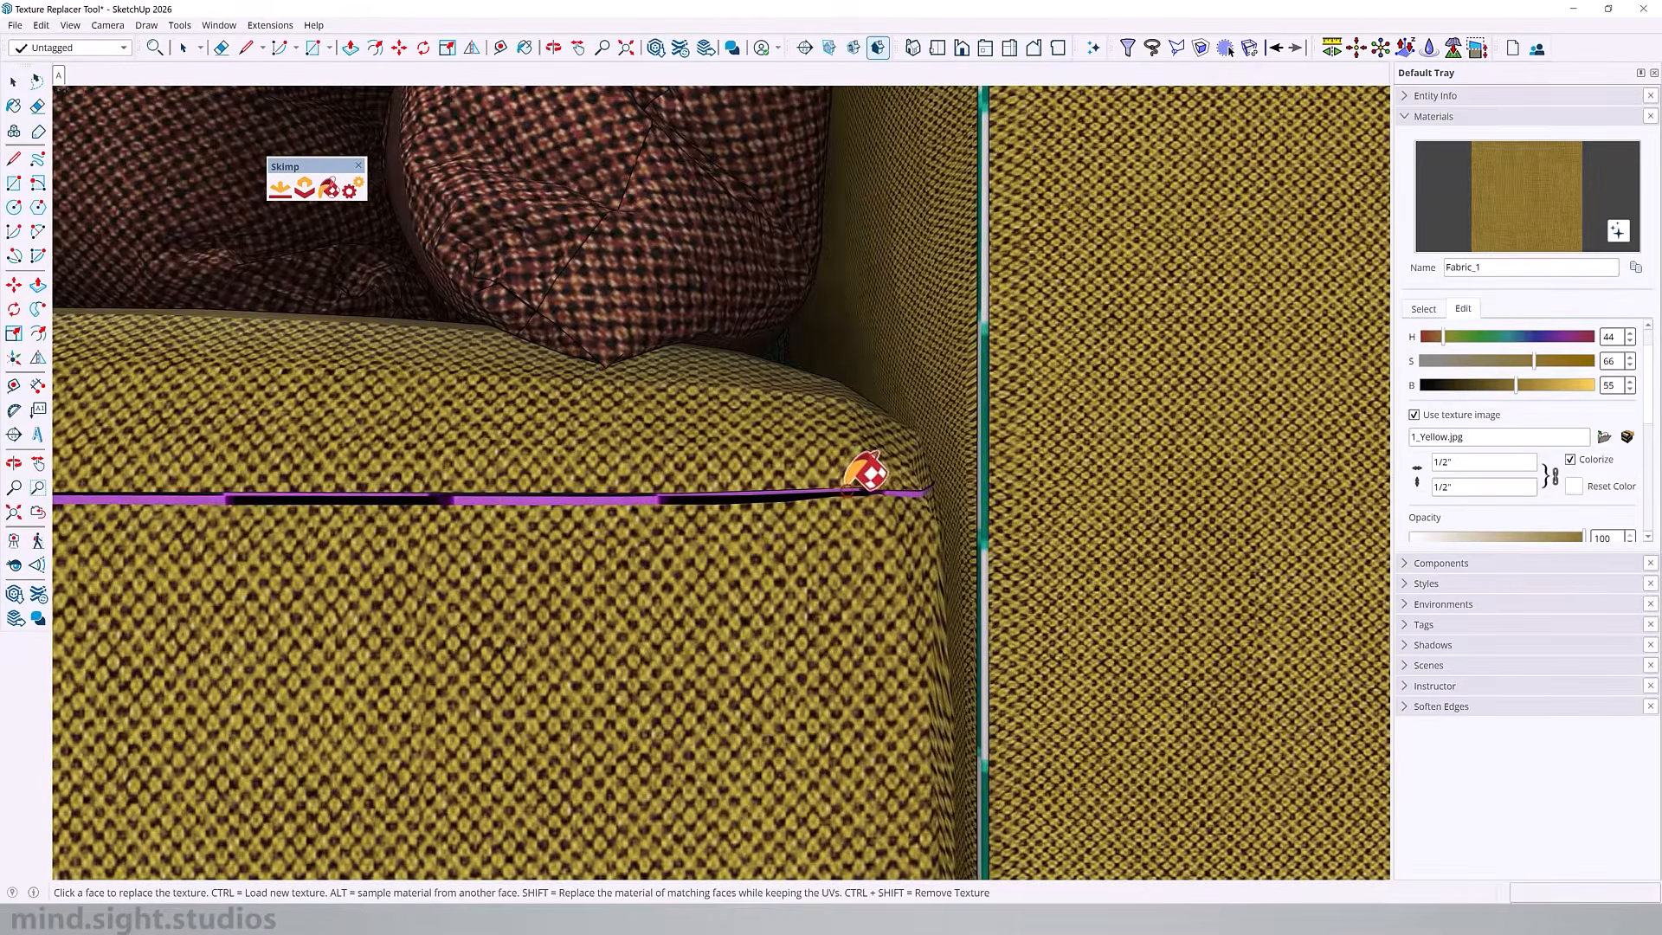
{"action": "scroll", "coordinate": [995, 407], "scroll_direction": "down", "scroll_amount": 3}
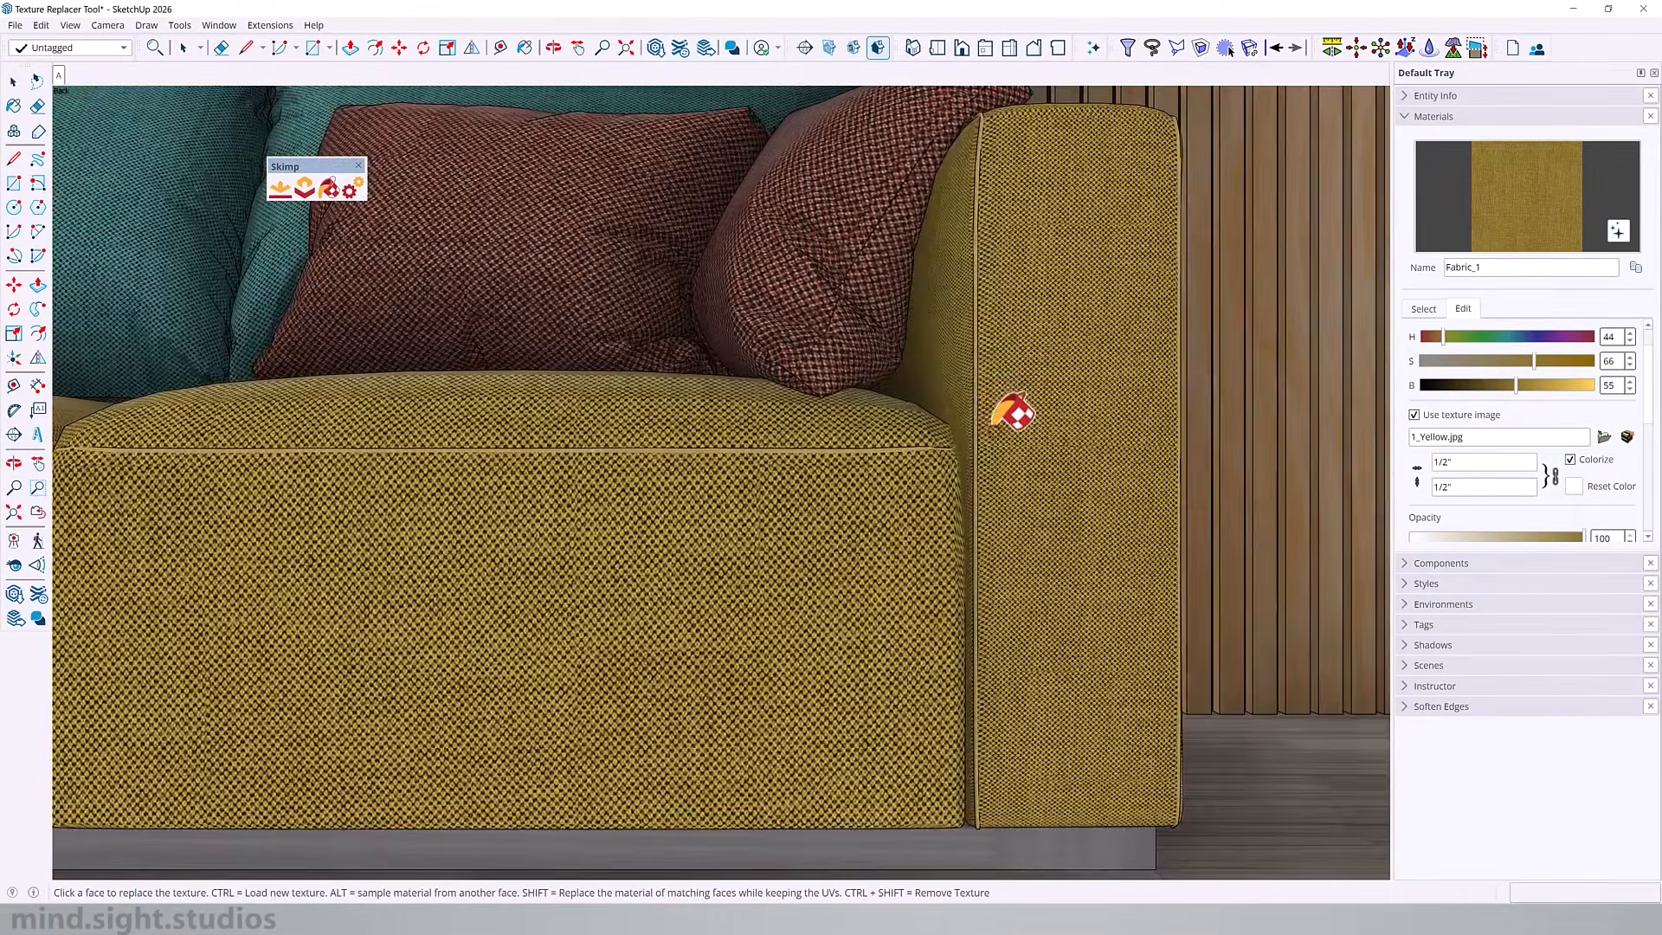
{"action": "scroll", "coordinate": [995, 421], "scroll_direction": "down", "scroll_amount": 5}
{"action": "key", "text": "h"}
{"action": "left_click_drag", "start_coordinate": [525, 357], "coordinate": [834, 398]}
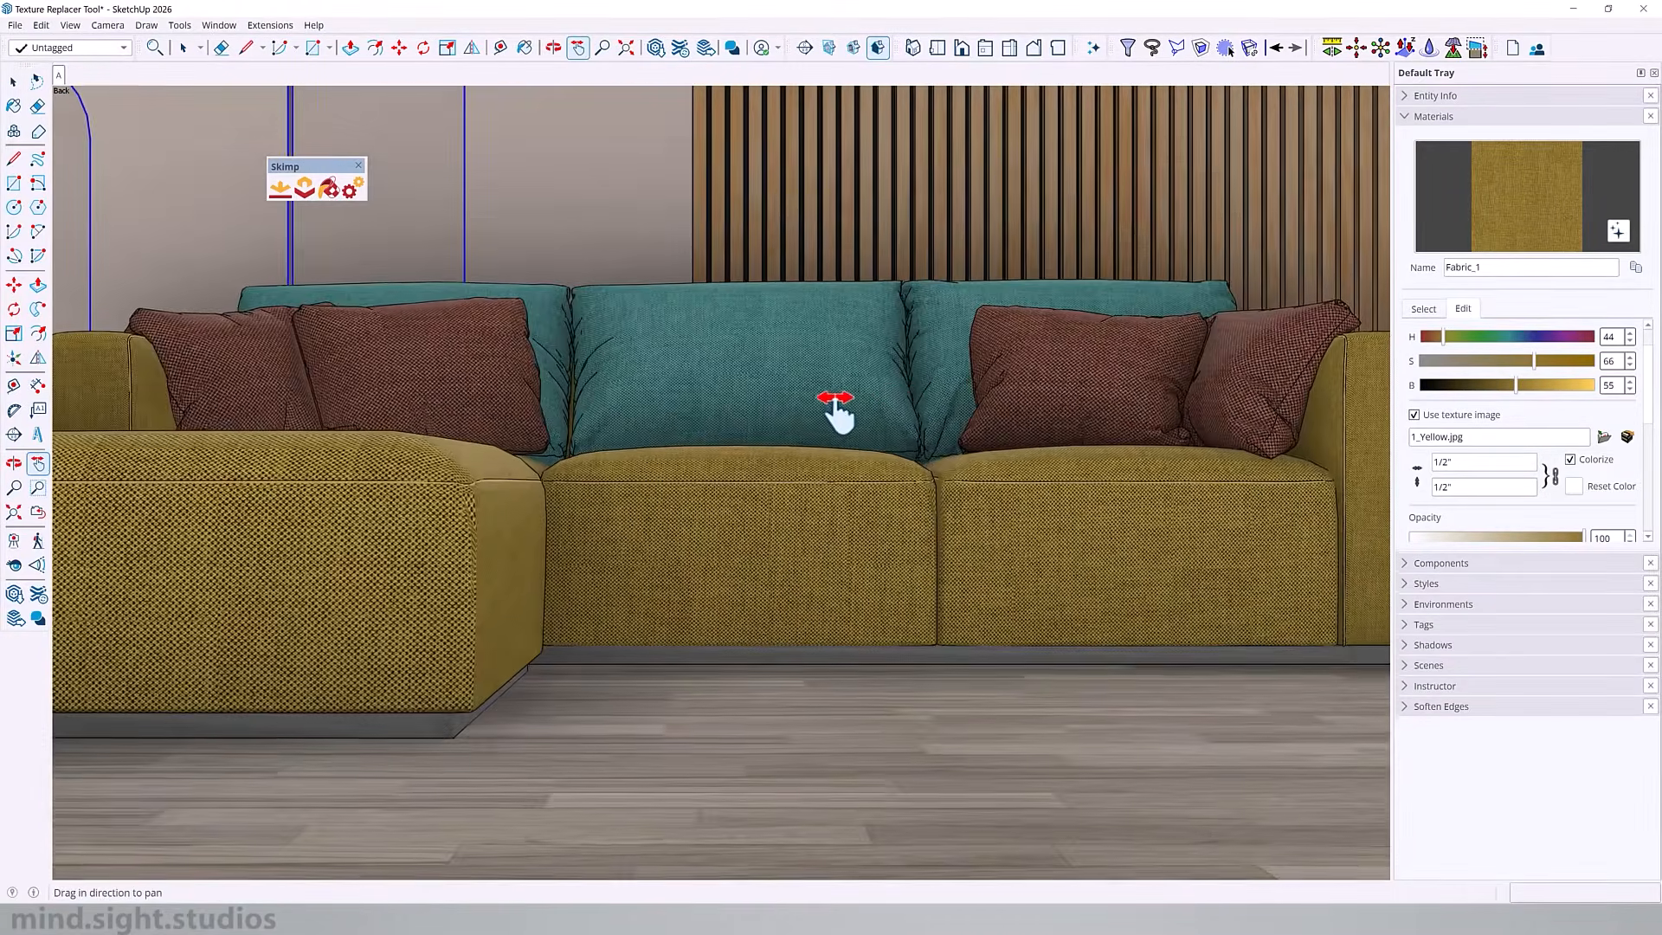
{"action": "scroll", "coordinate": [821, 399], "scroll_direction": "down", "scroll_amount": 2}
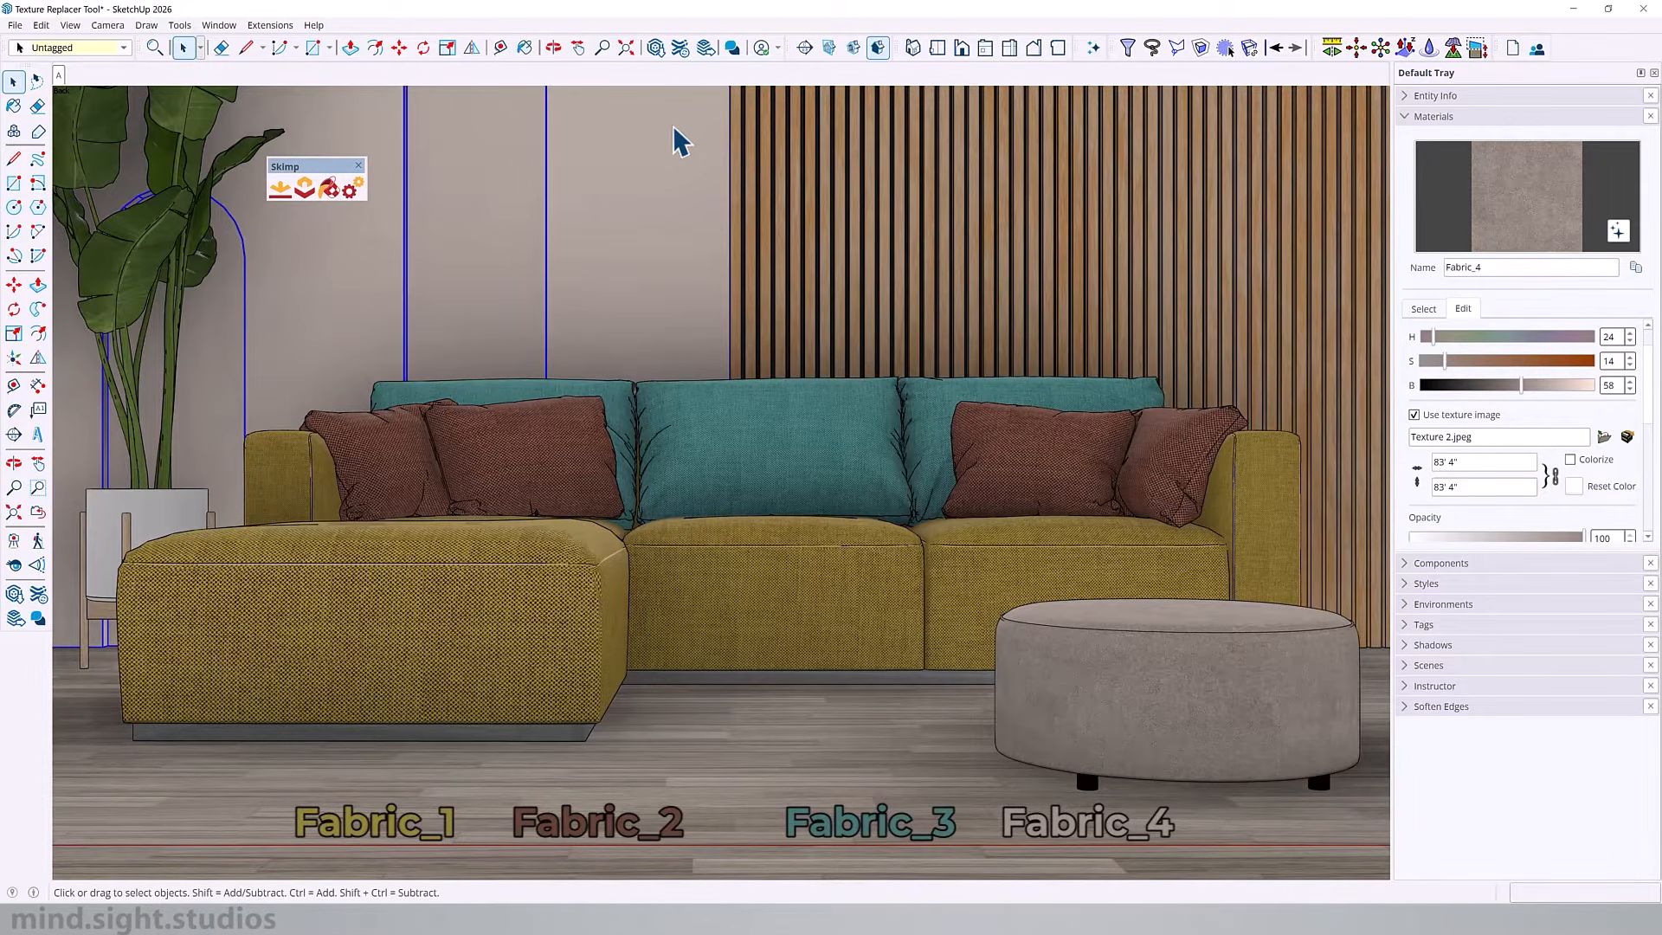
{"action": "key", "text": "b"}
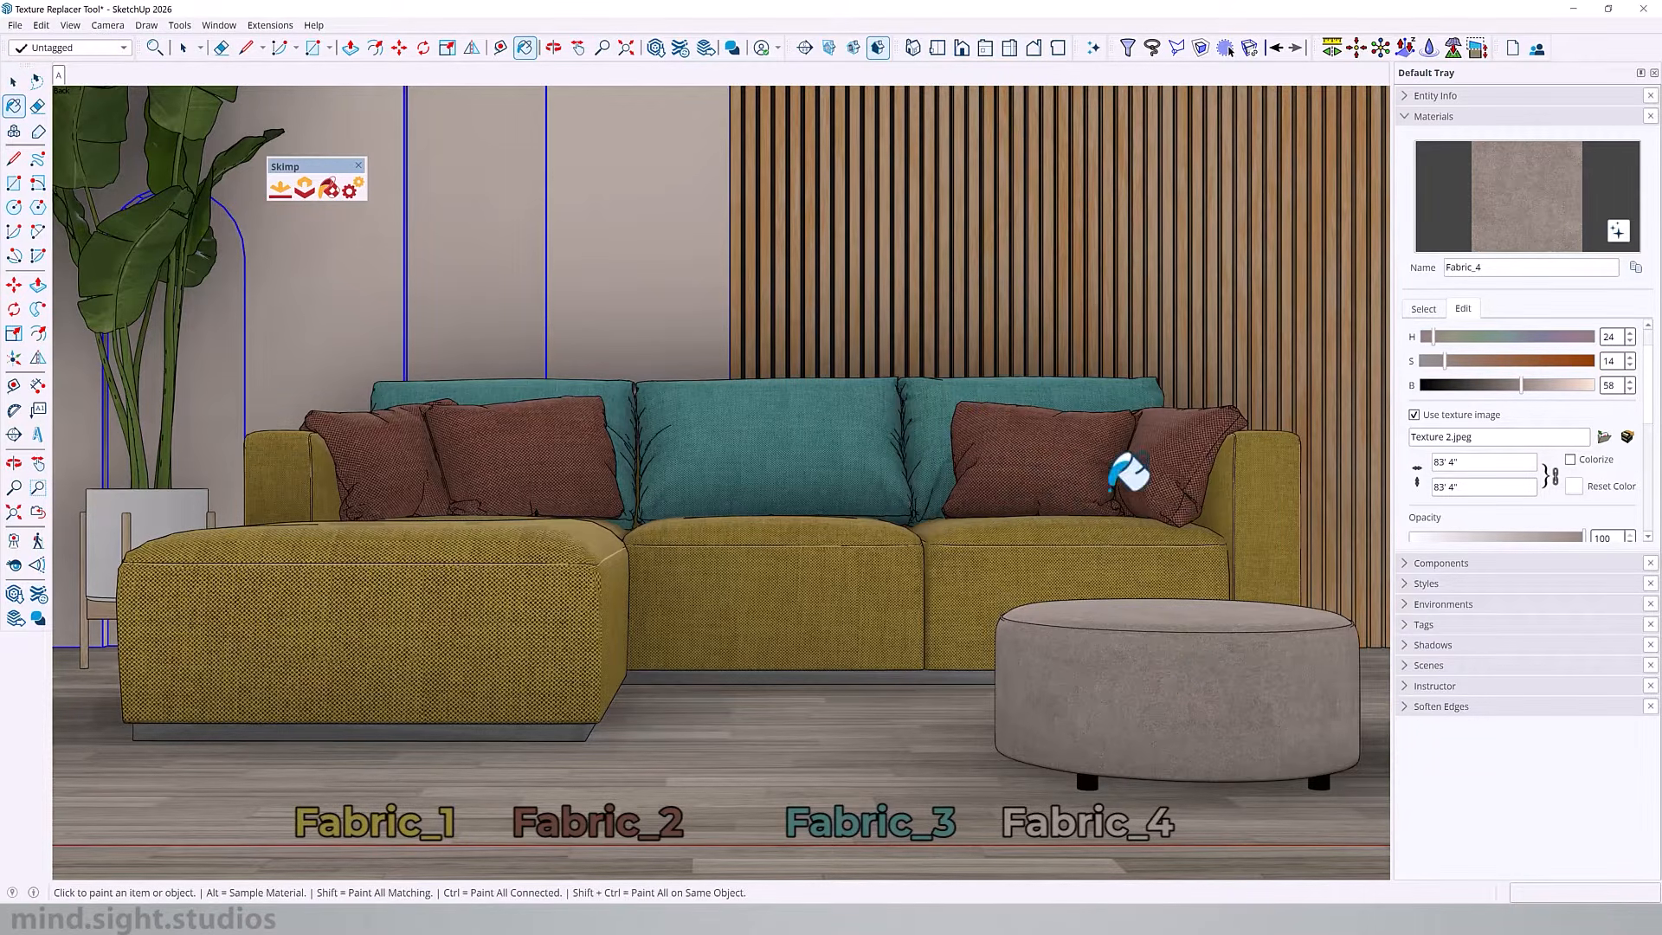
{"action": "key", "text": "space"}
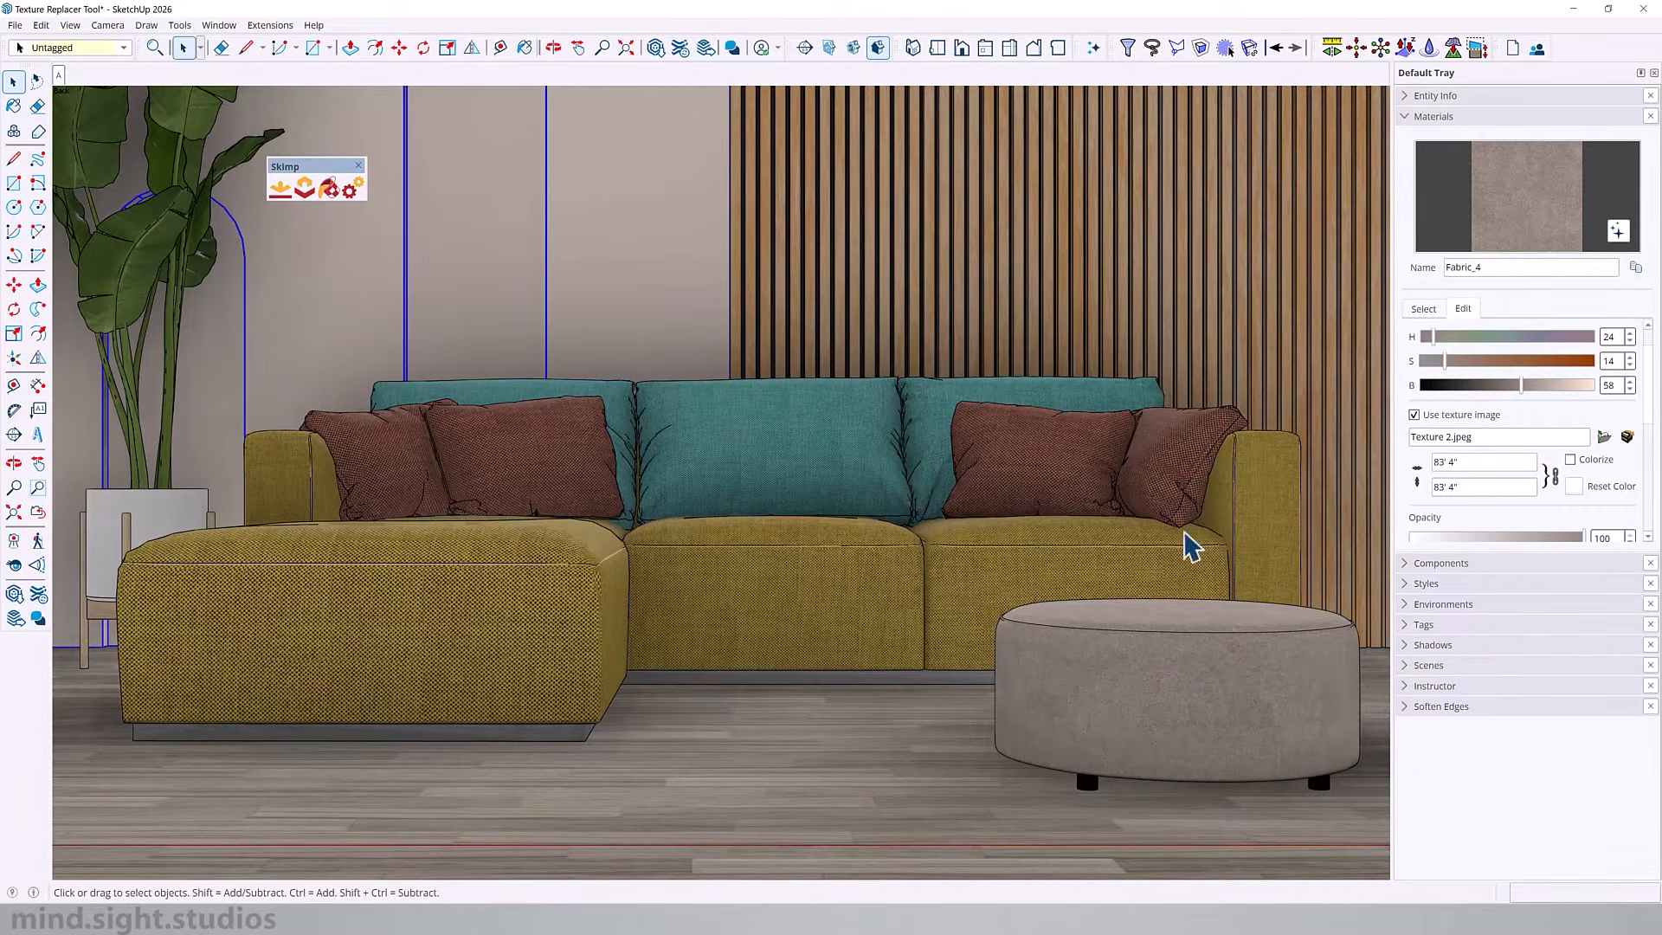
Replace the sofa body's yellow fabric texture with the ottoman's Texture 2.jpeg, then sample the ottoman and sofa materials to compare them.
{"action": "left_click", "coordinate": [328, 191]}
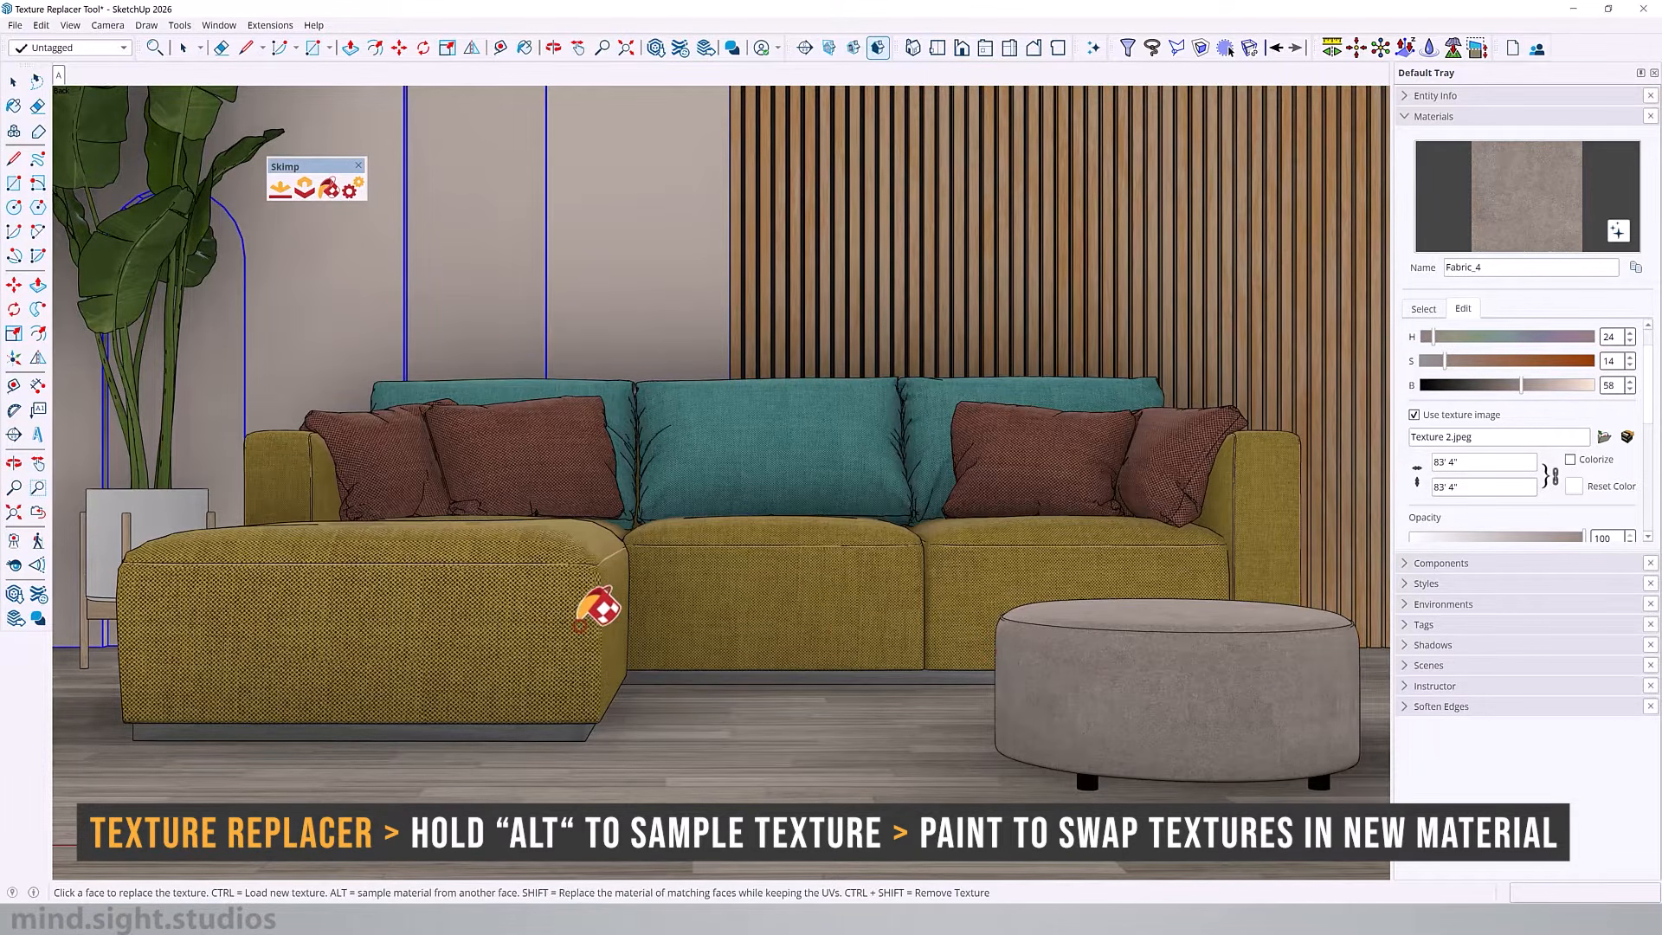
{"action": "left_click", "coordinate": [578, 624]}
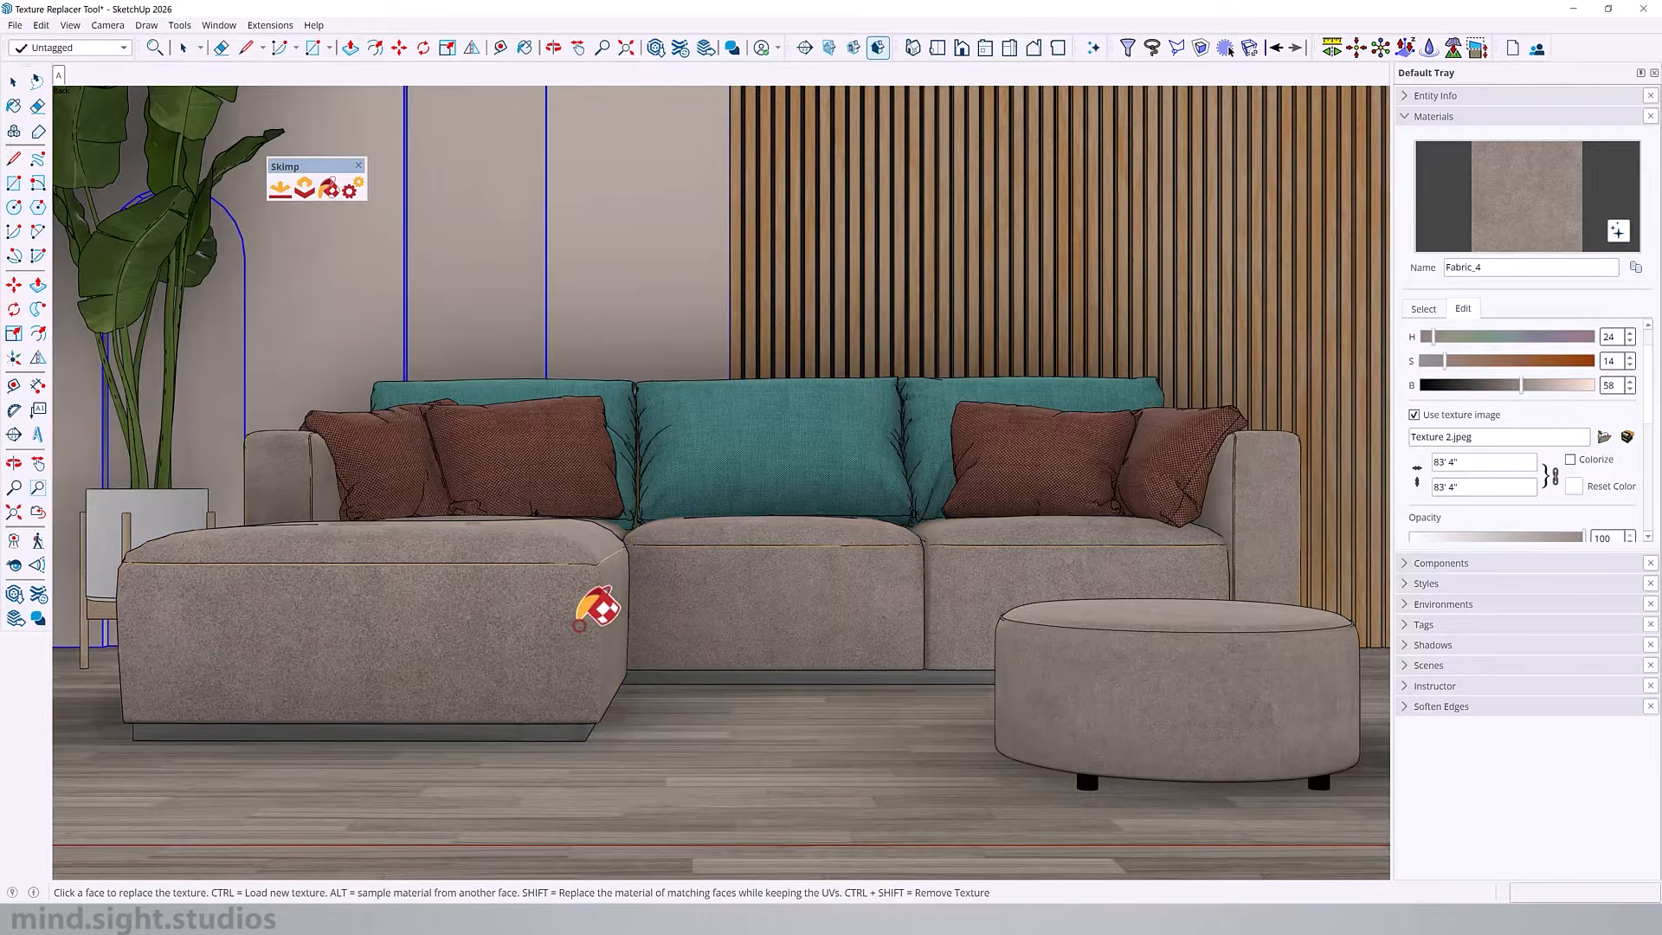
{"action": "key", "text": "b"}
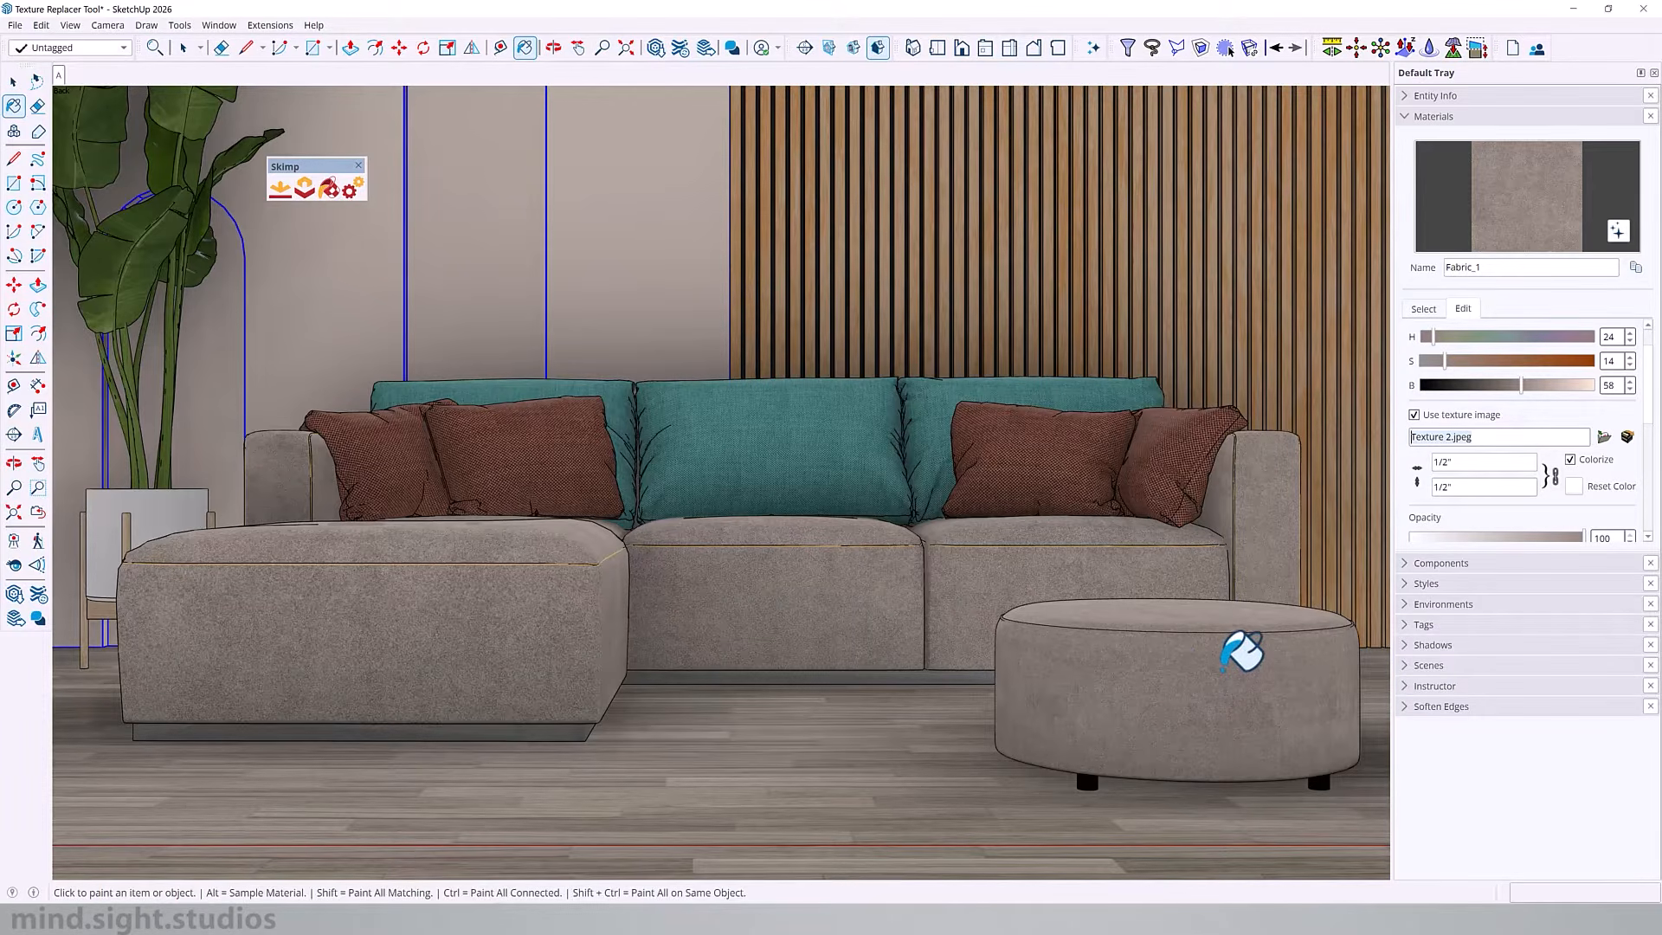
{"action": "key", "text": "alt"}
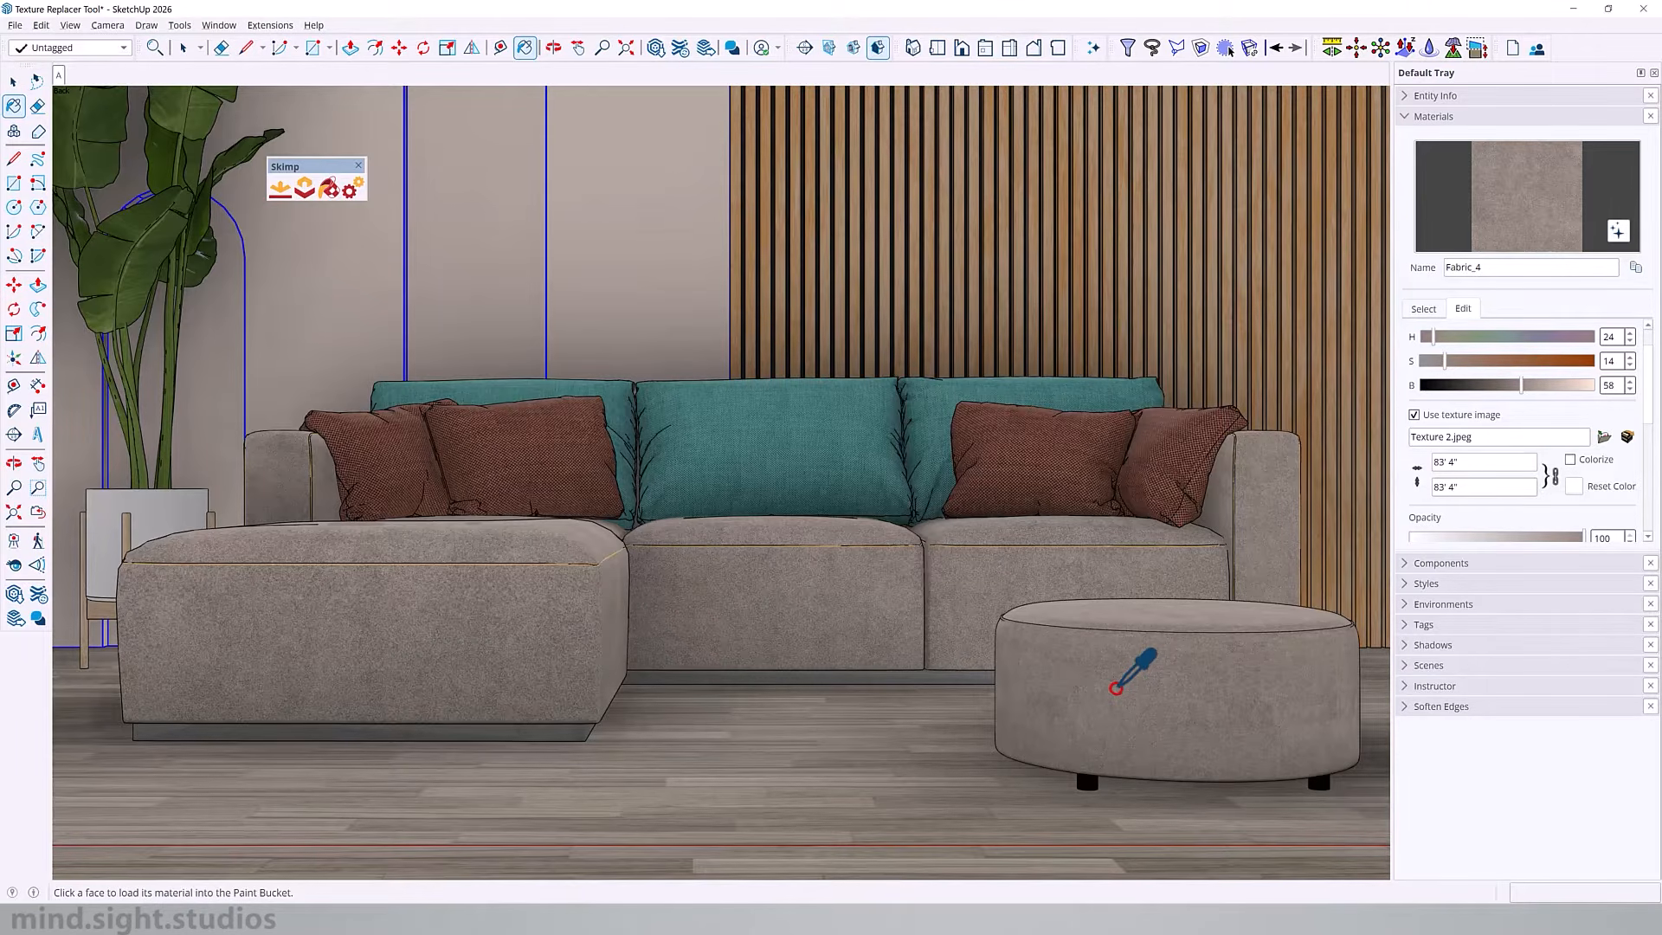
{"action": "left_click", "coordinate": [866, 610]}
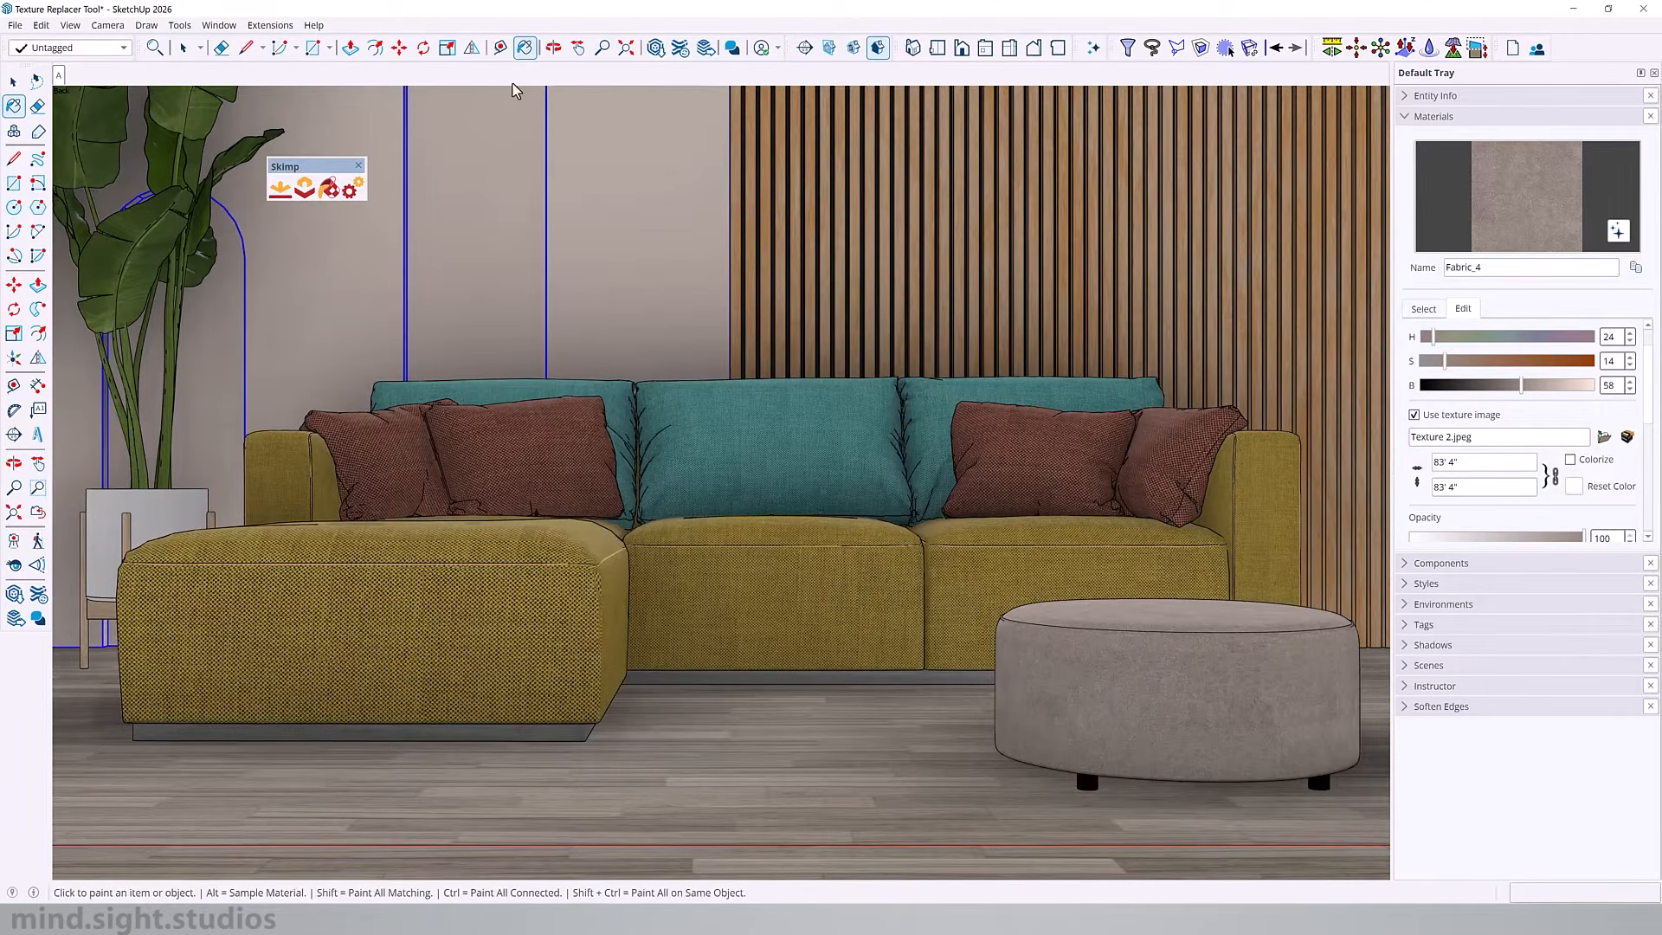
Sample the ottoman's grey fabric with the texture replacer and try it on the teal back cushions.
{"action": "left_click", "coordinate": [328, 188]}
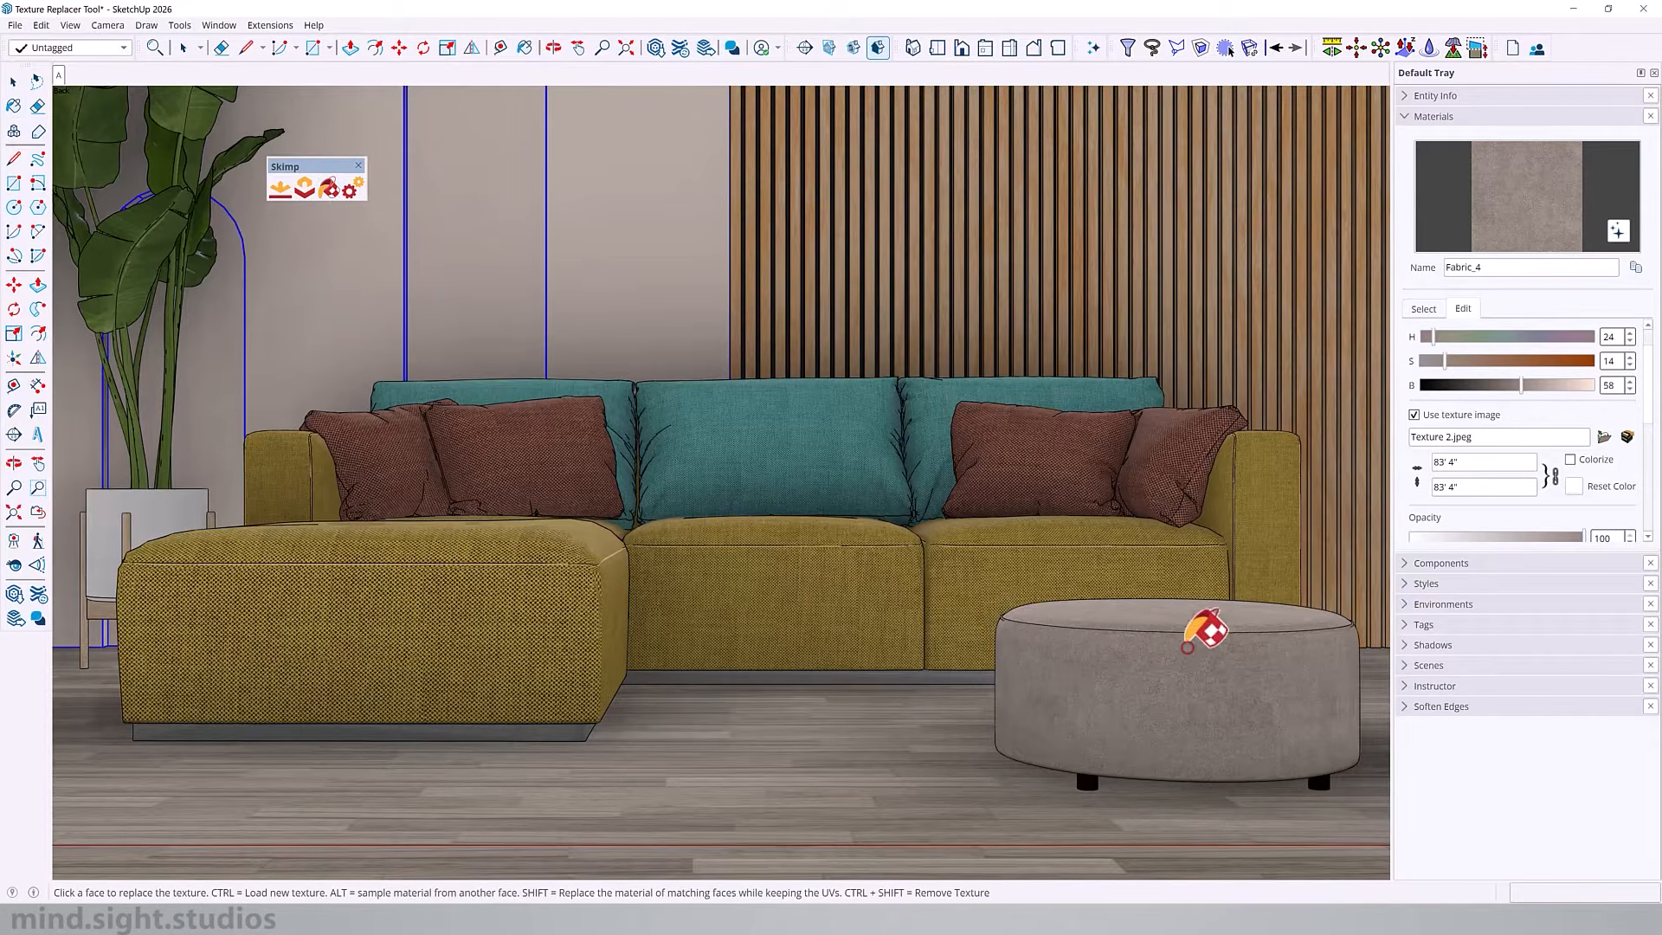
{"action": "key", "text": "alt"}
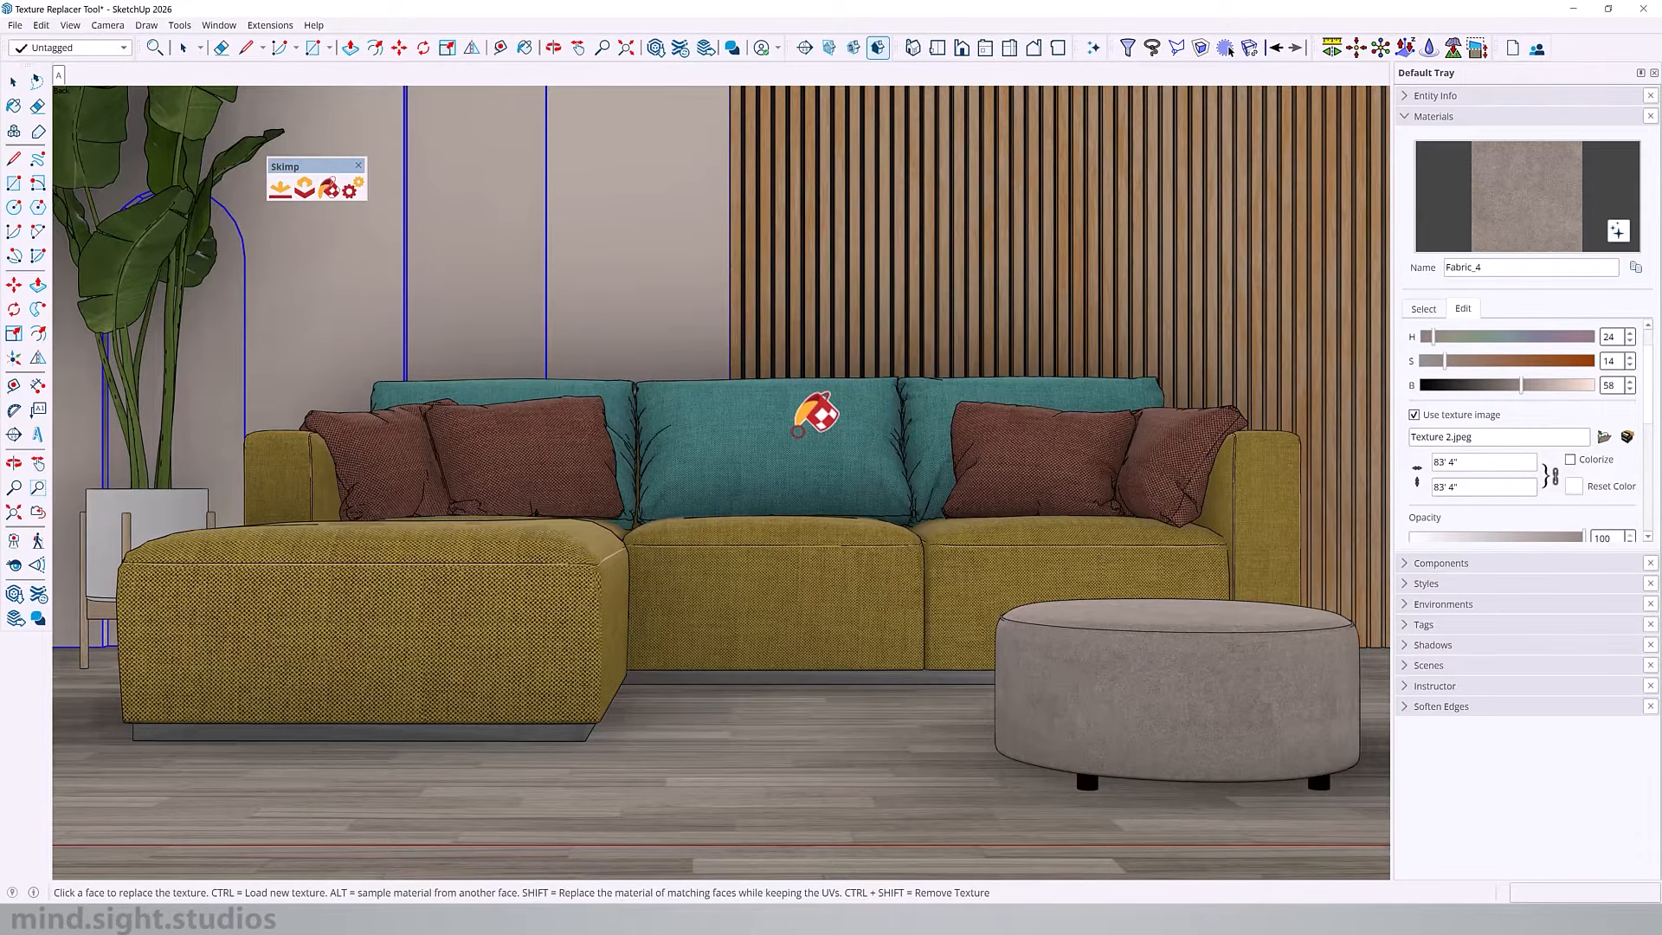
{"action": "left_click", "coordinate": [797, 430]}
Sample Fabric_3 from the back cushions and replace the ottoman's material with it while keeping the UVs.
{"action": "key", "text": "b"}
{"action": "key", "text": "alt"}
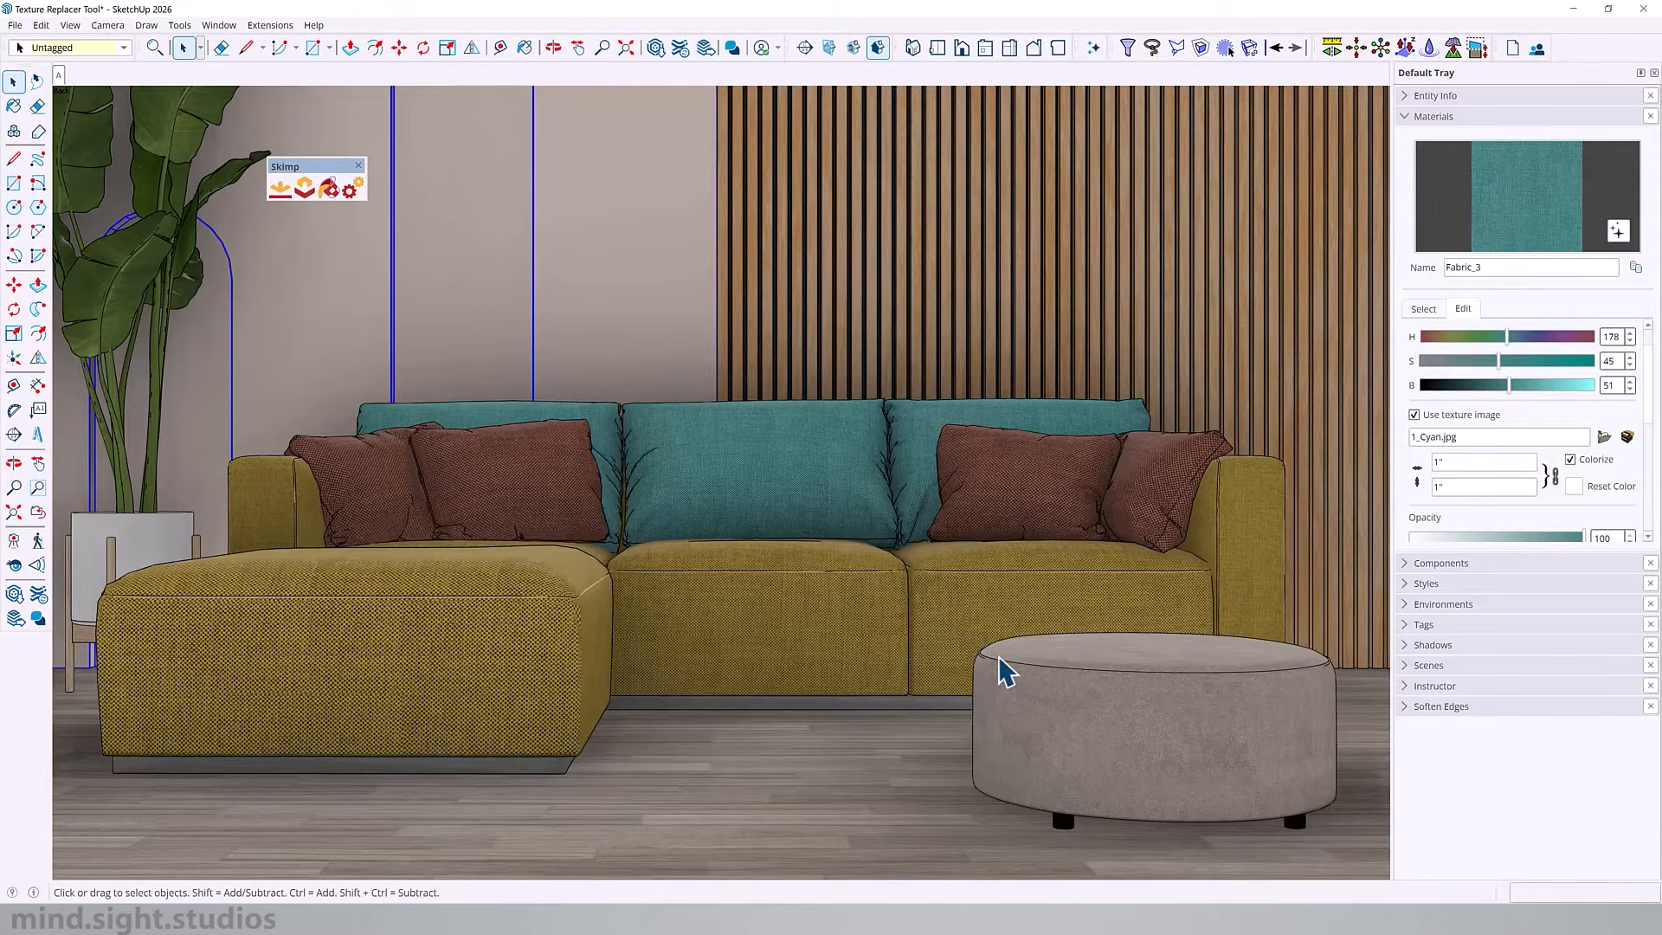
{"action": "left_click", "coordinate": [328, 188]}
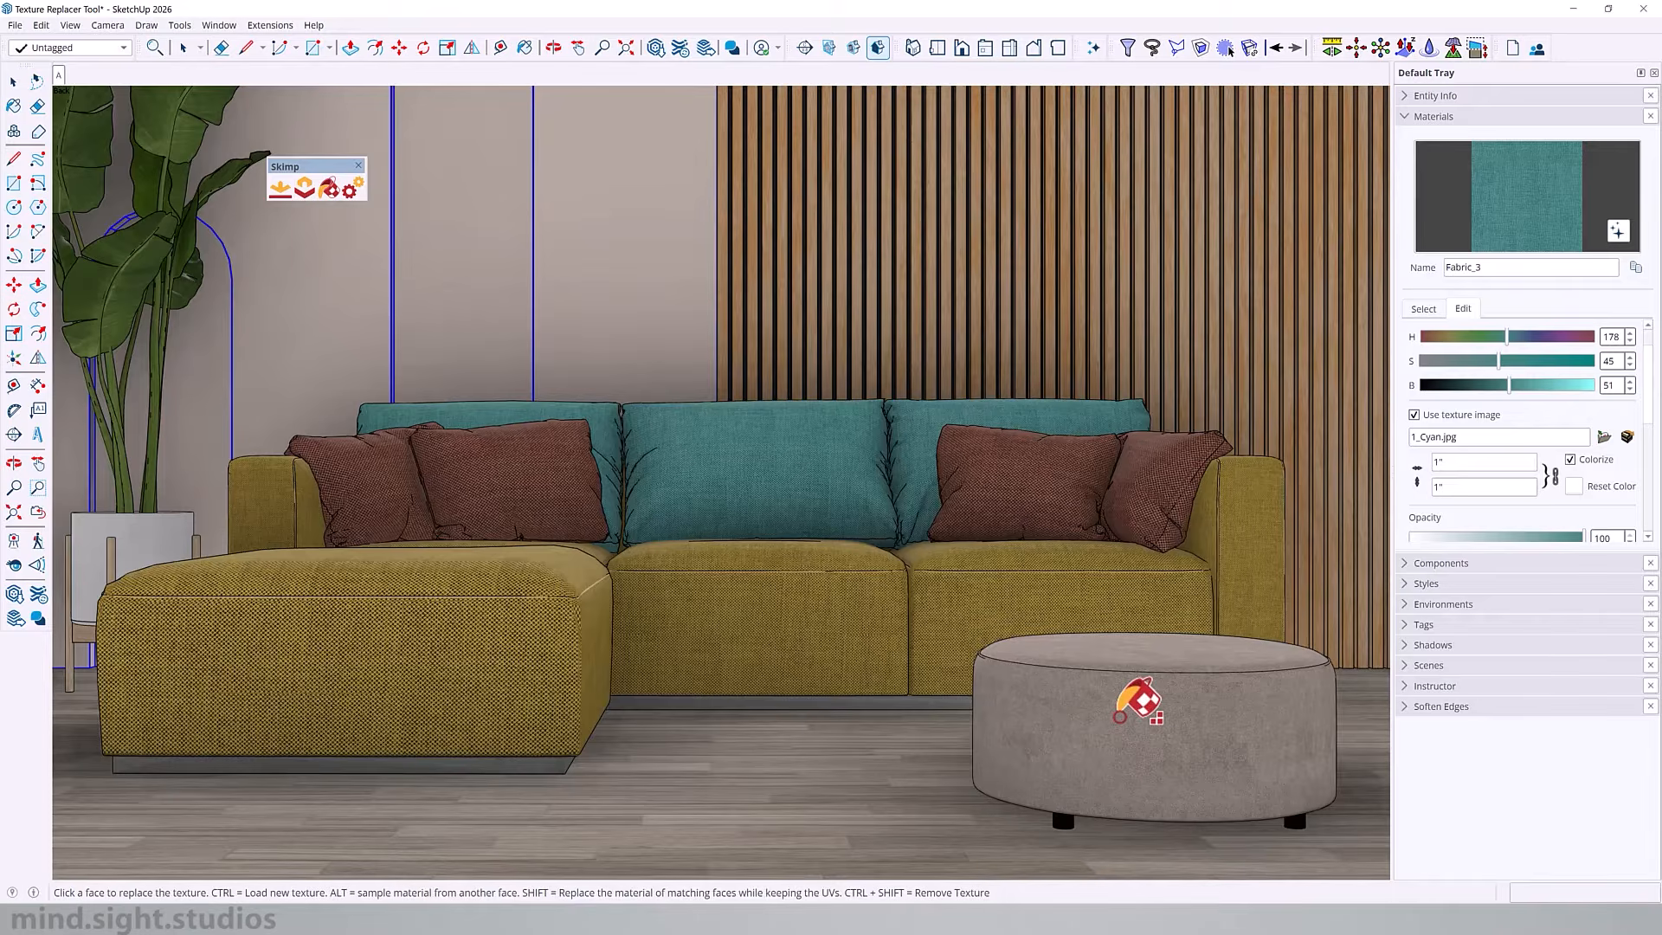
{"action": "left_click", "coordinate": [1156, 703]}
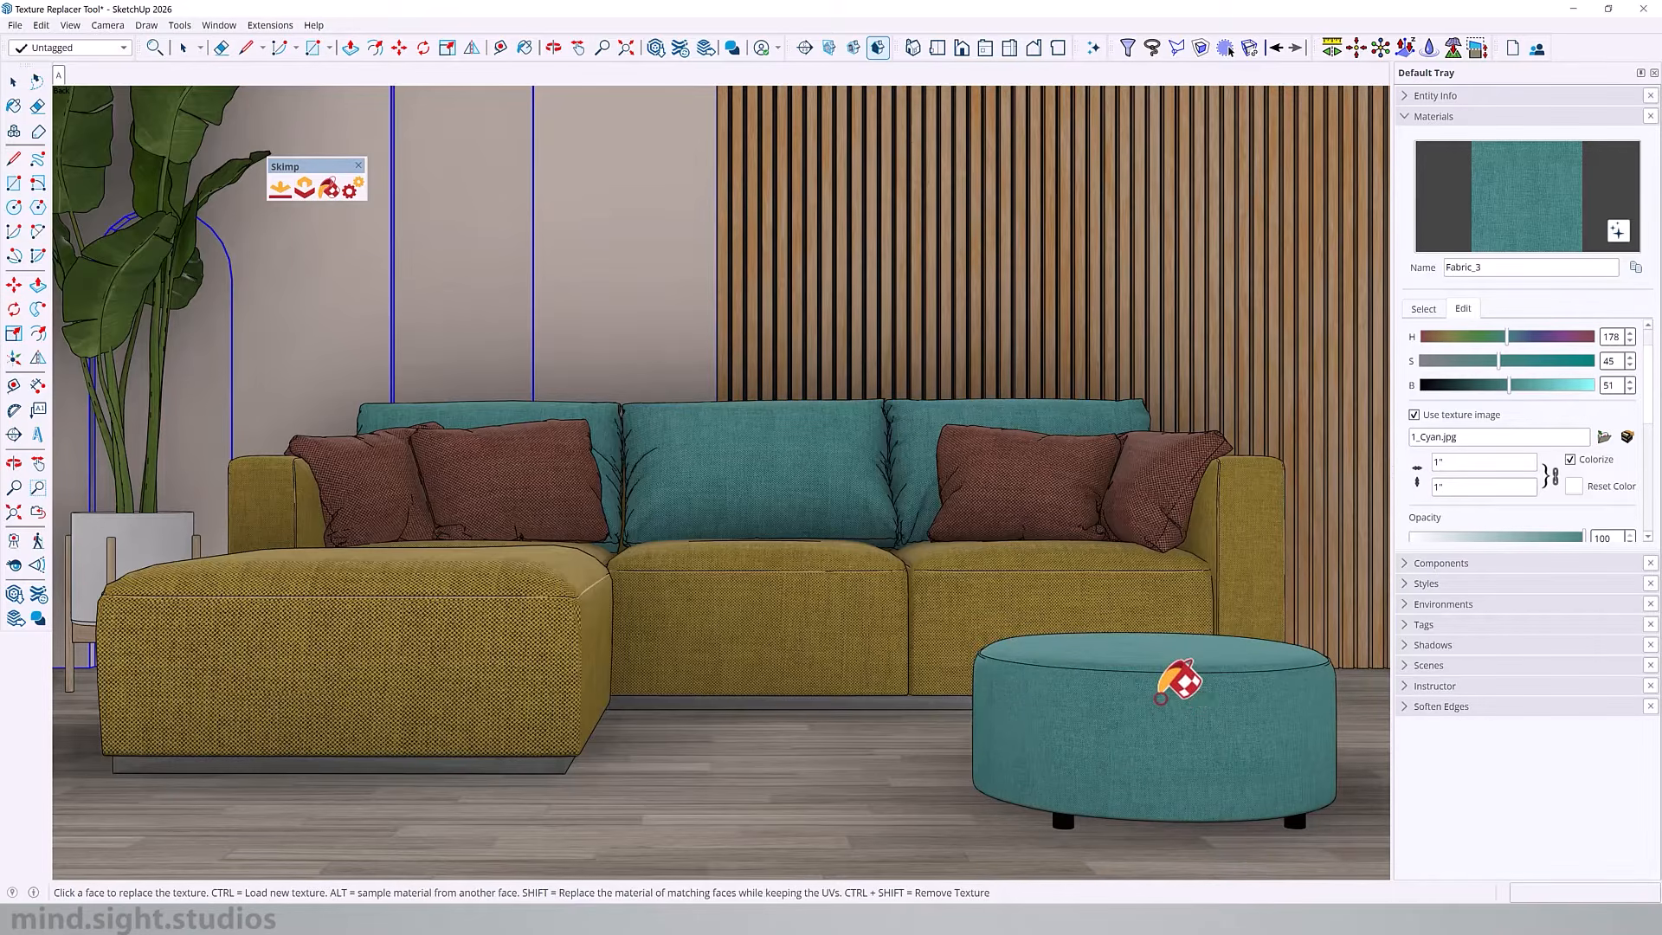
Give the ottoman the pillows' reddish-brown fabric and the sofa body the back cushions' teal fabric.
{"action": "key", "text": "b"}
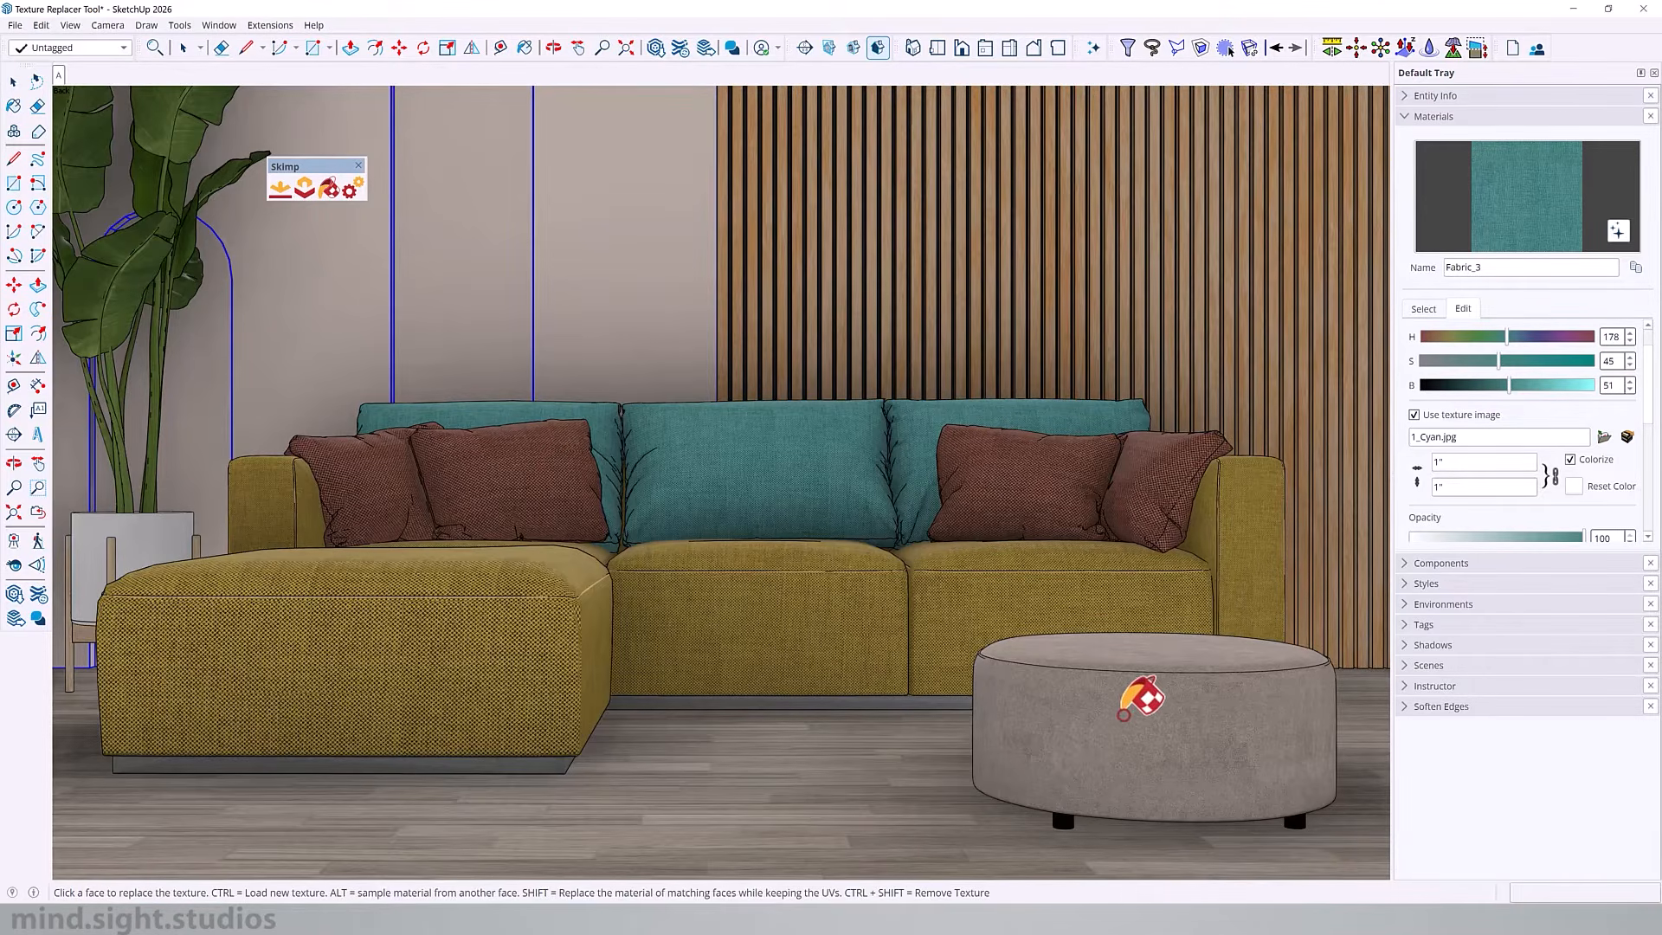
{"action": "left_click", "coordinate": [1143, 723]}
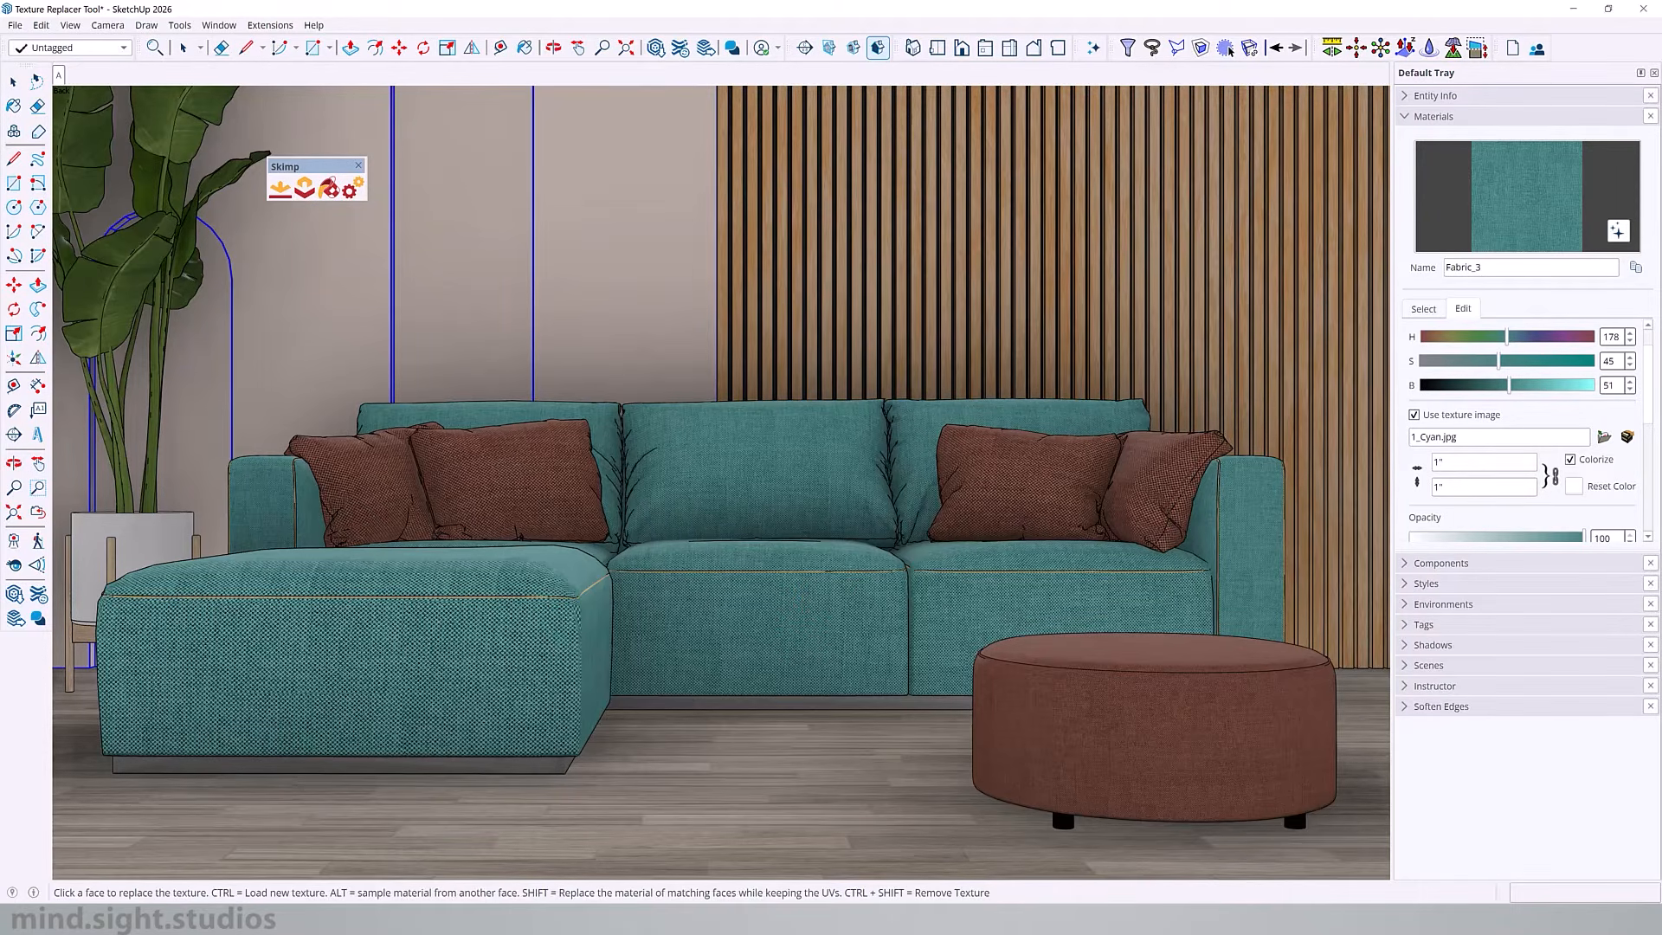
Remove the texture from the reddish-brown throw pillows with the texture replacer, keeping their plain colour.
{"action": "scroll", "coordinate": [323, 285], "scroll_direction": "down", "scroll_amount": 1}
{"action": "key", "text": "space"}
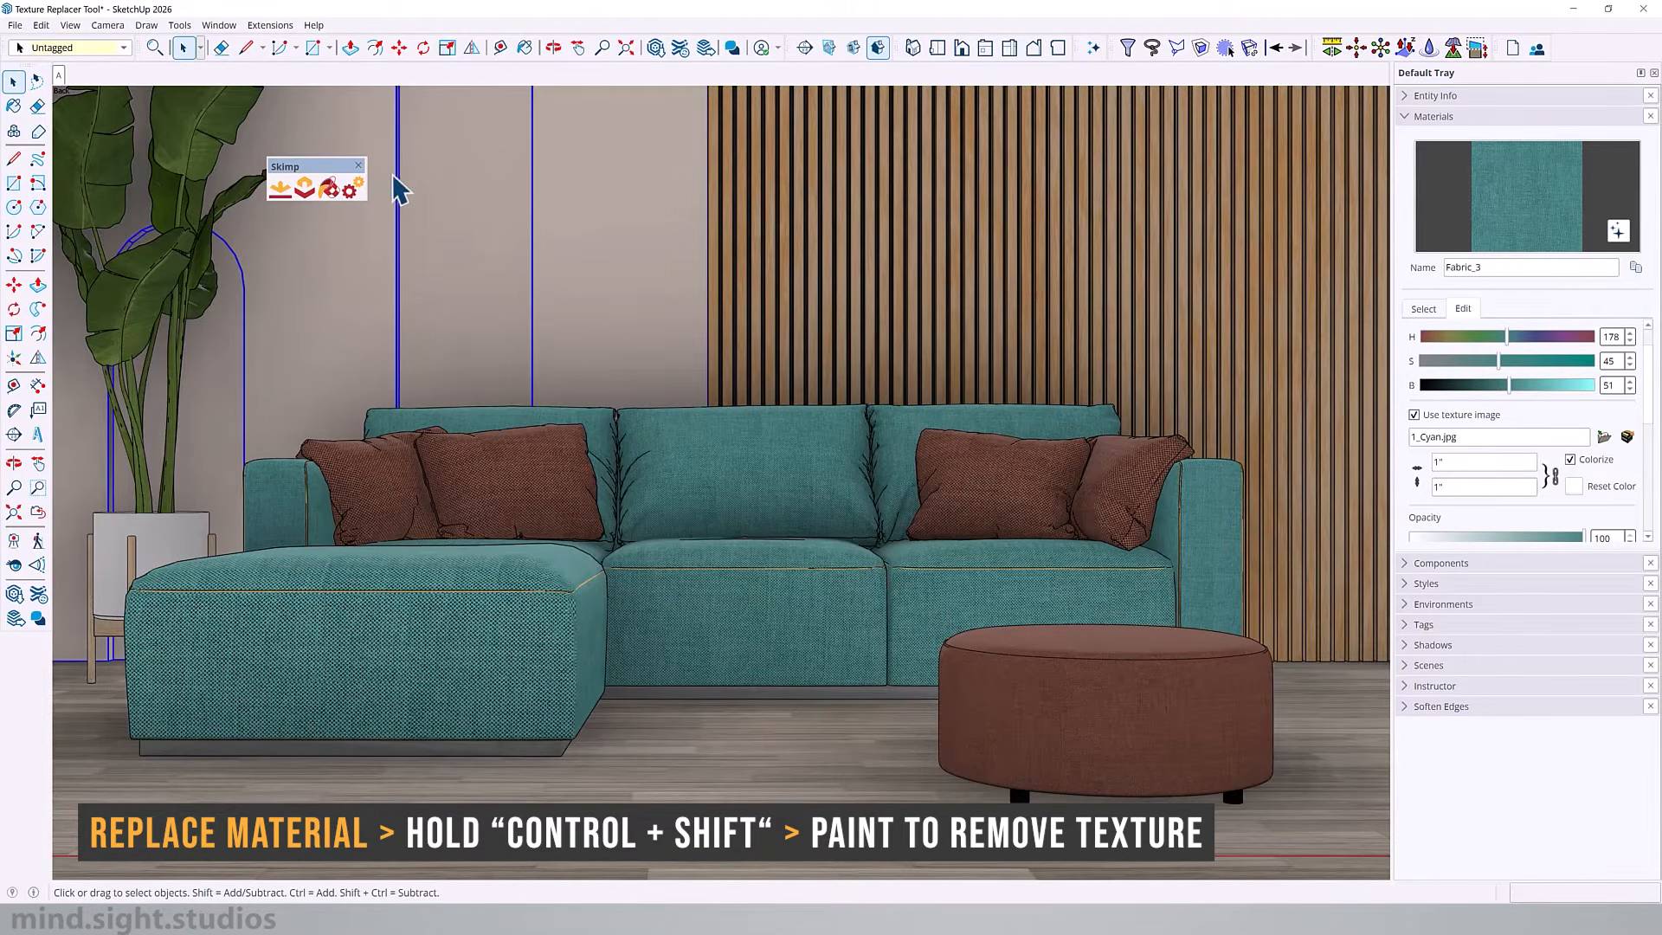
{"action": "left_click", "coordinate": [334, 190]}
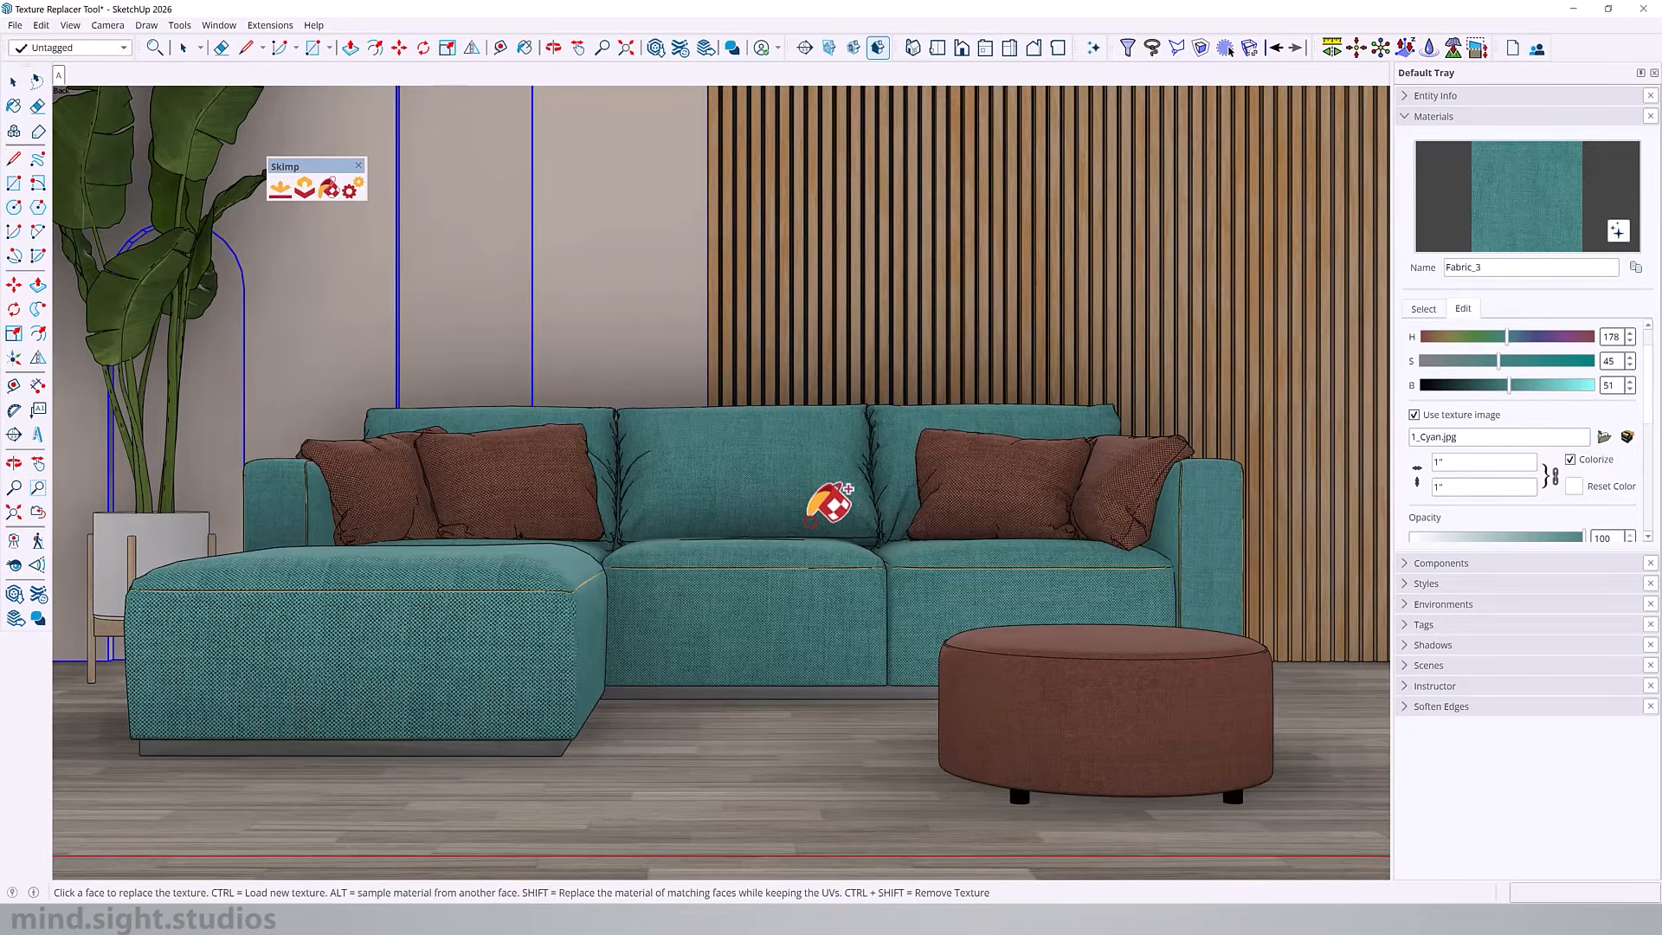
{"action": "left_click", "coordinate": [500, 465]}
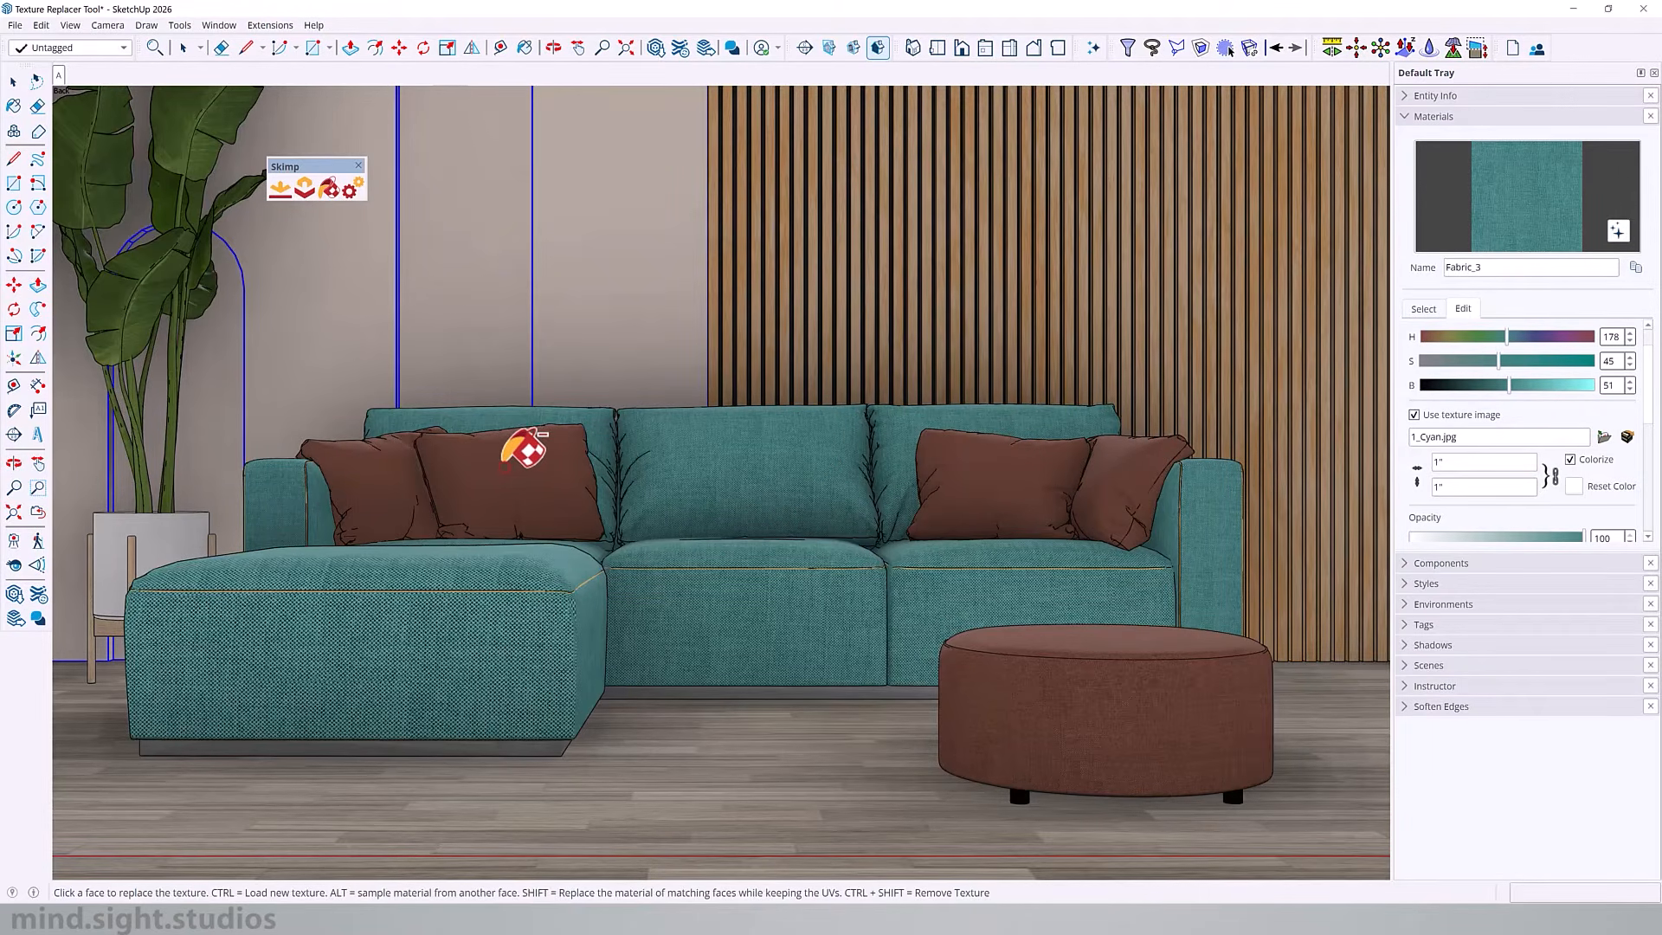
Remove the fabric textures from the teal back cushions, the sofa body and the ottoman, leaving plain colours.
{"action": "scroll", "coordinate": [415, 469], "scroll_direction": "up", "scroll_amount": 5}
{"action": "scroll", "coordinate": [323, 469], "scroll_direction": "down", "scroll_amount": 6}
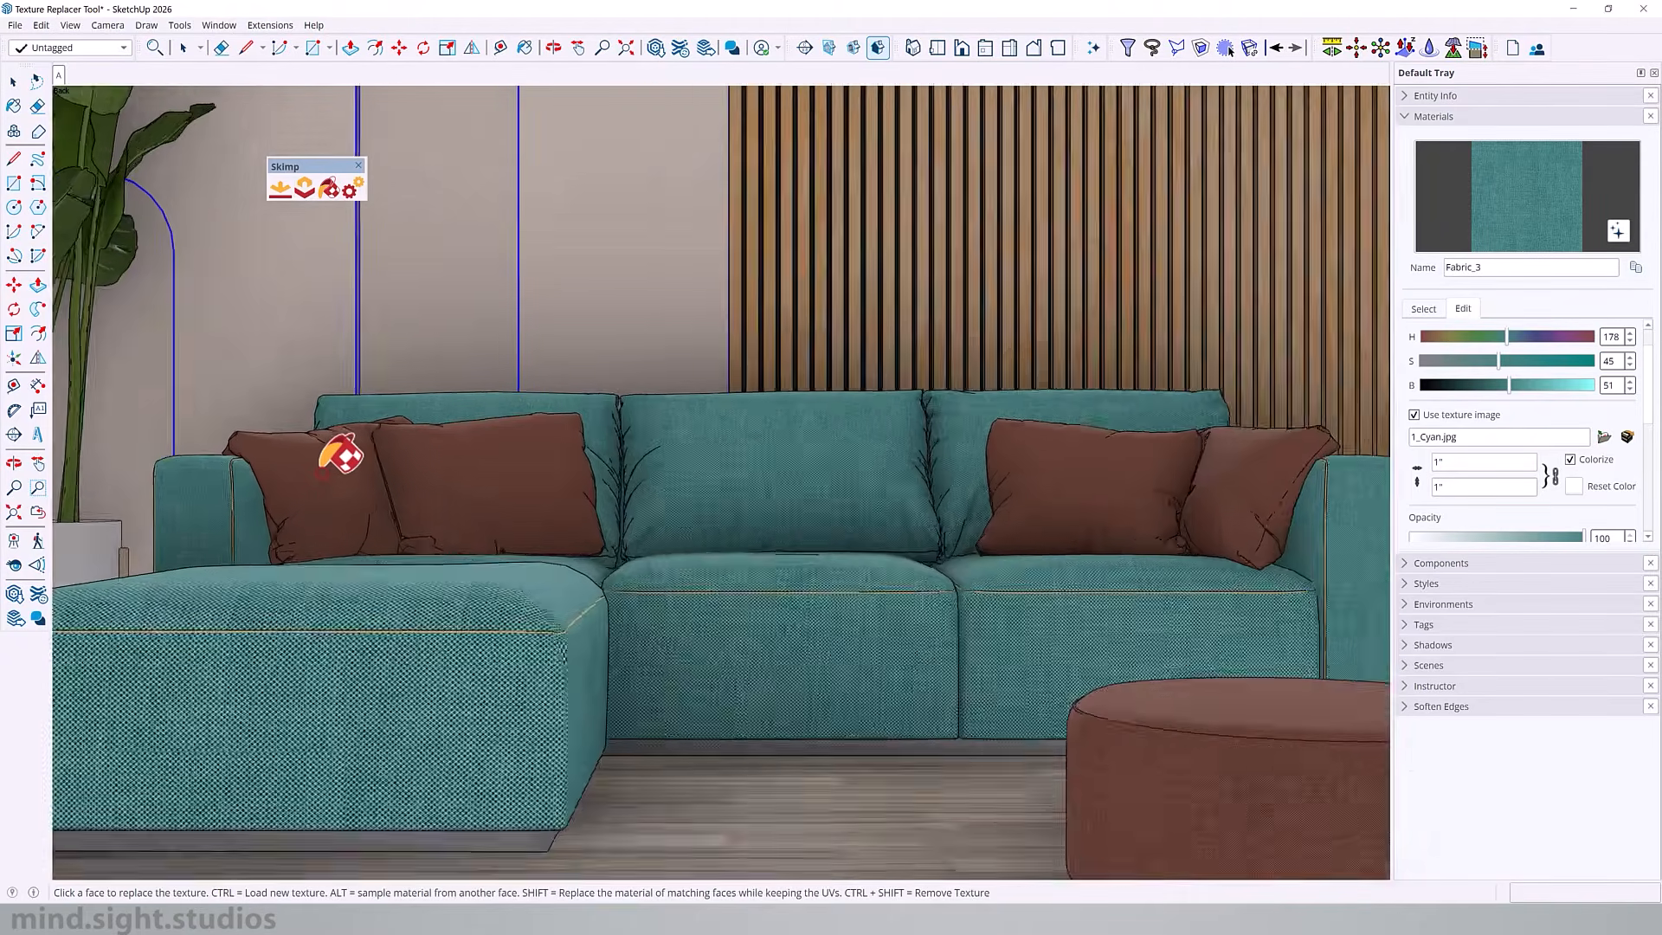
{"action": "scroll", "coordinate": [692, 496], "scroll_direction": "up", "scroll_amount": 2}
{"action": "left_click", "coordinate": [690, 469], "text": "ctrl+shift"}
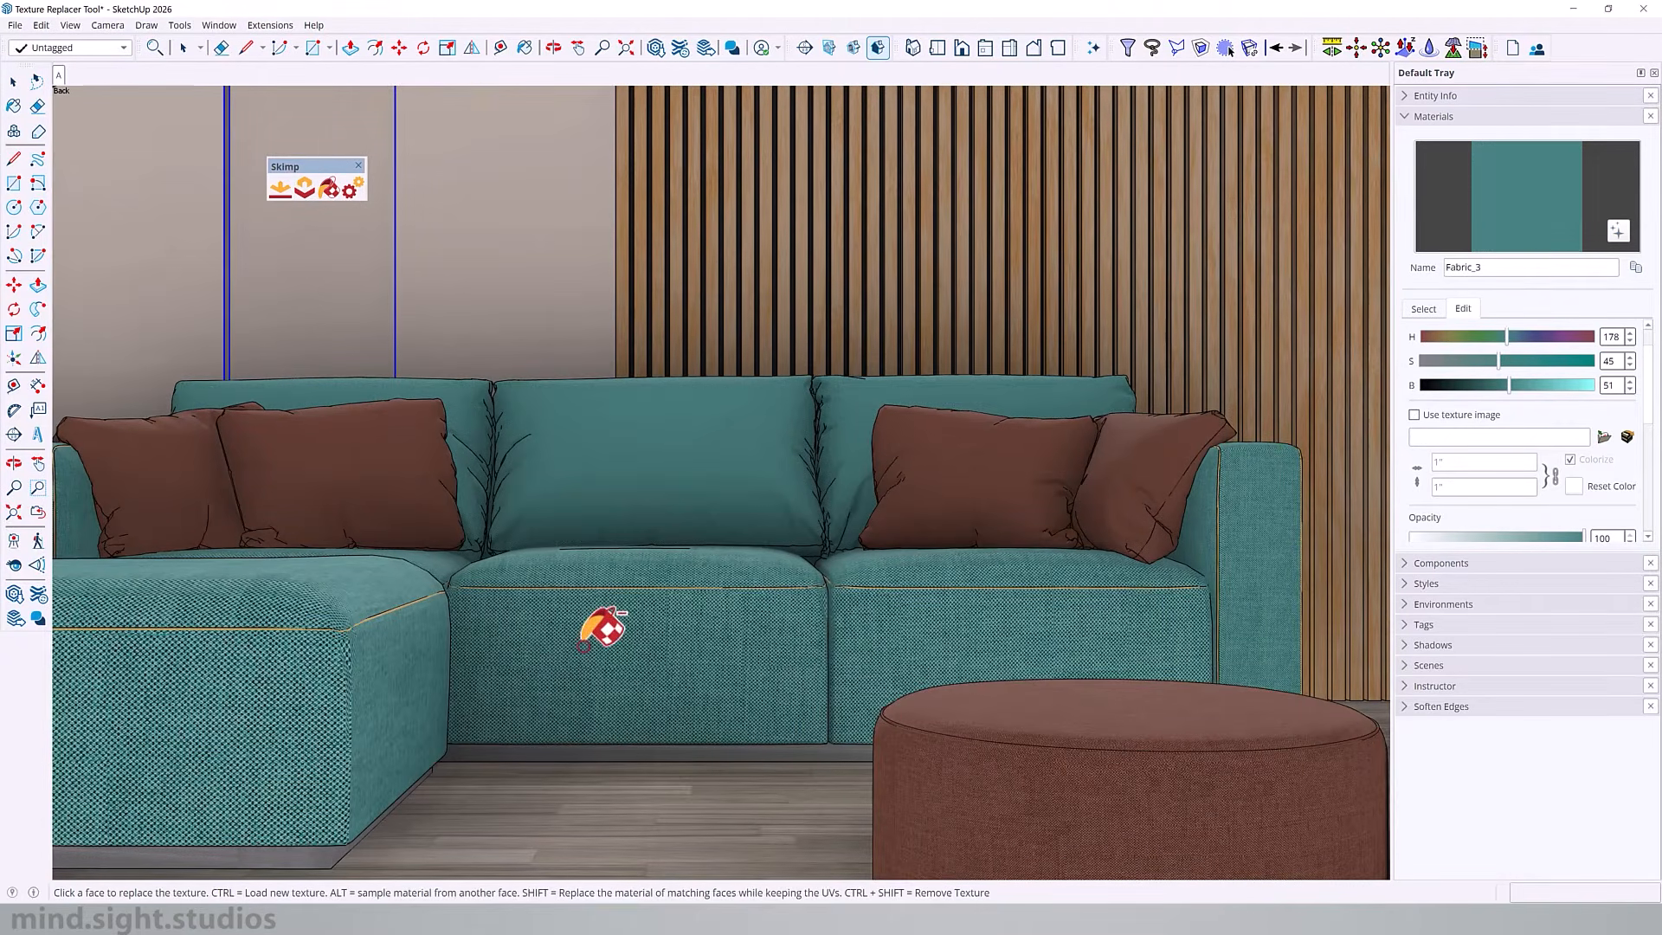
{"action": "scroll", "coordinate": [1004, 572], "scroll_direction": "down", "scroll_amount": 4}
Undo the last texture removal.
{"action": "key", "text": "h"}
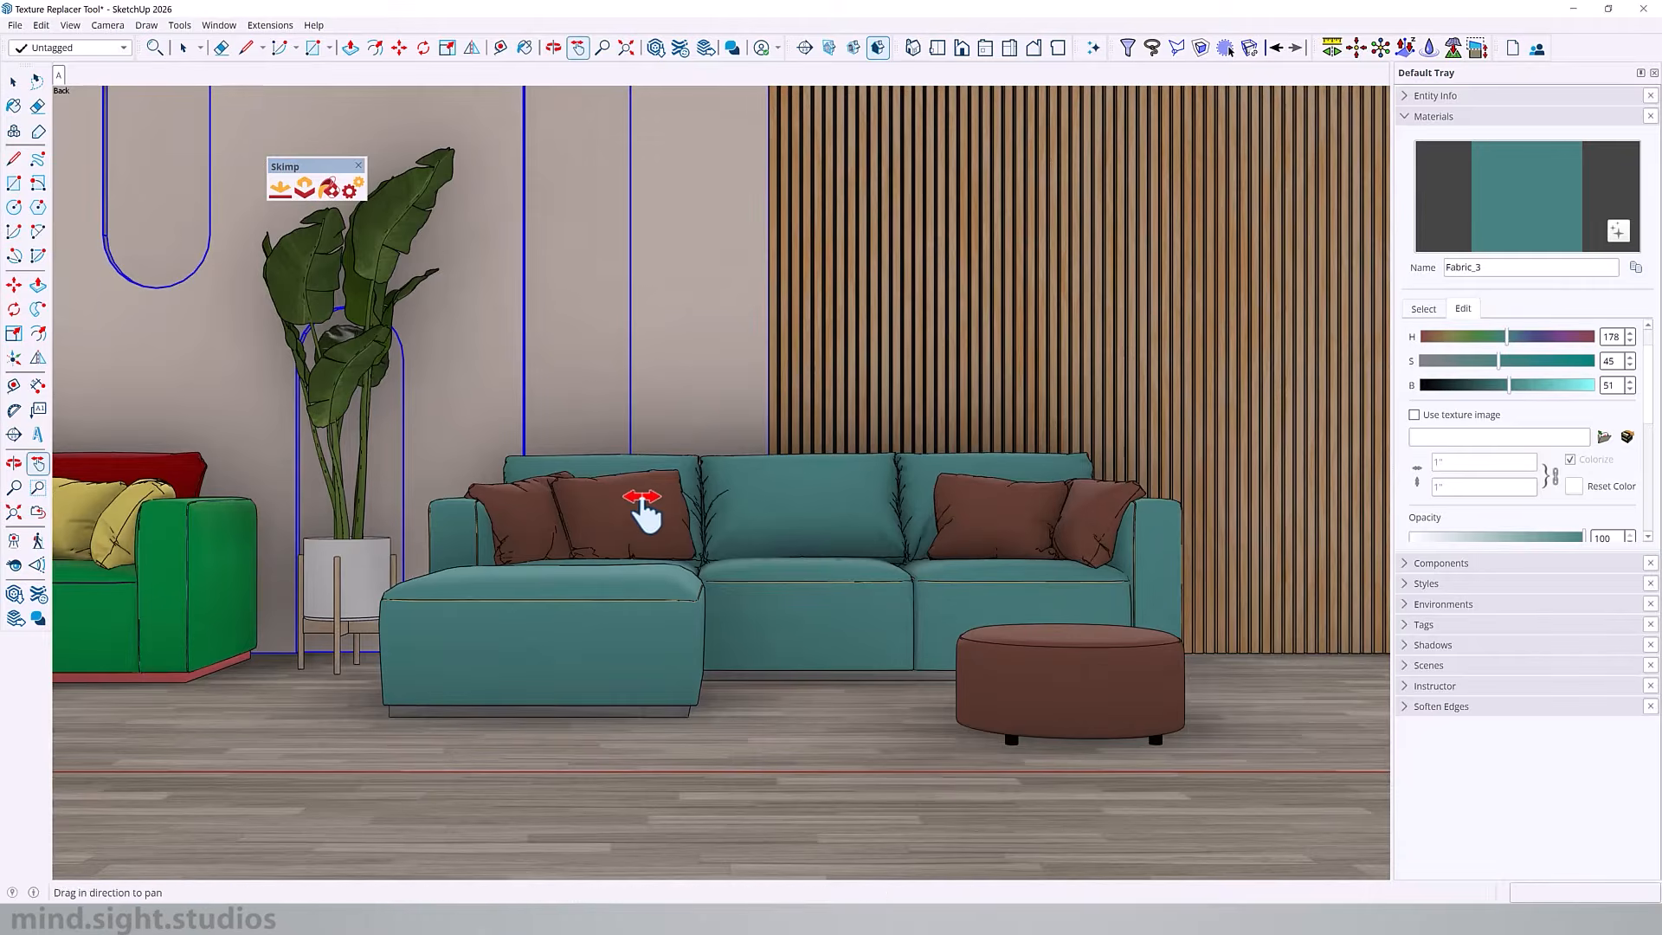
{"action": "left_click_drag", "start_coordinate": [412, 516], "coordinate": [447, 511]}
{"action": "scroll", "coordinate": [405, 539], "scroll_direction": "up", "scroll_amount": 2}
{"action": "key", "text": "ctrl+z"}
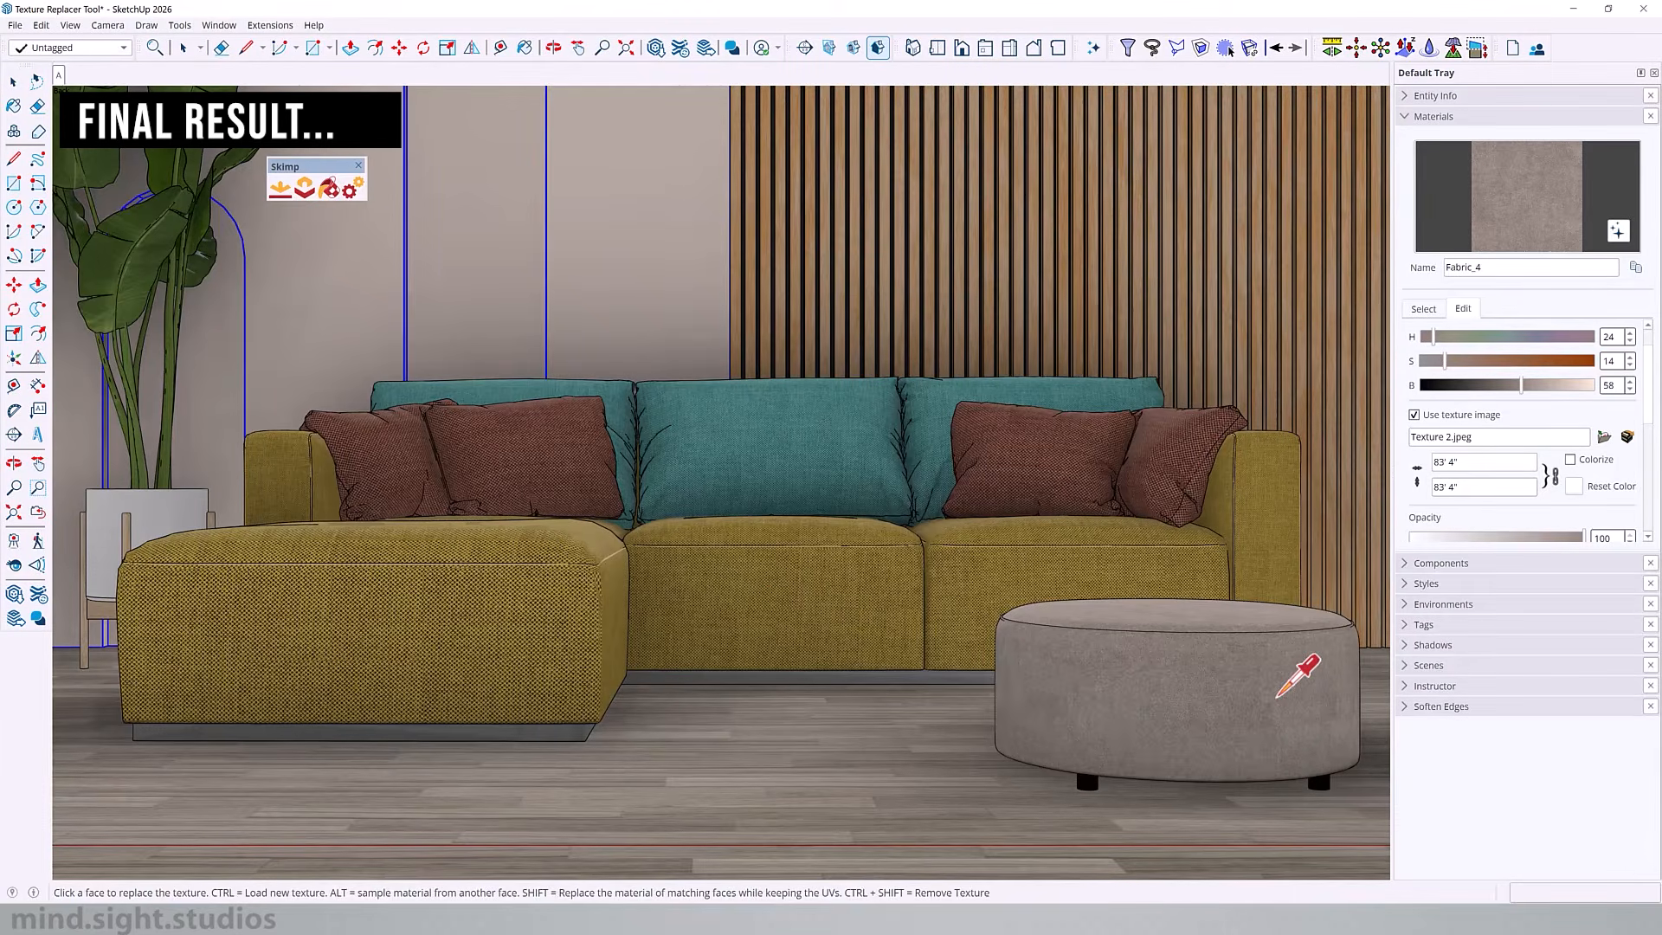
Swap the sofa body's yellow fabric texture for Texture 2.jpeg sampled from the ottoman.
{"action": "left_click", "coordinate": [578, 616]}
{"action": "key", "text": "b"}
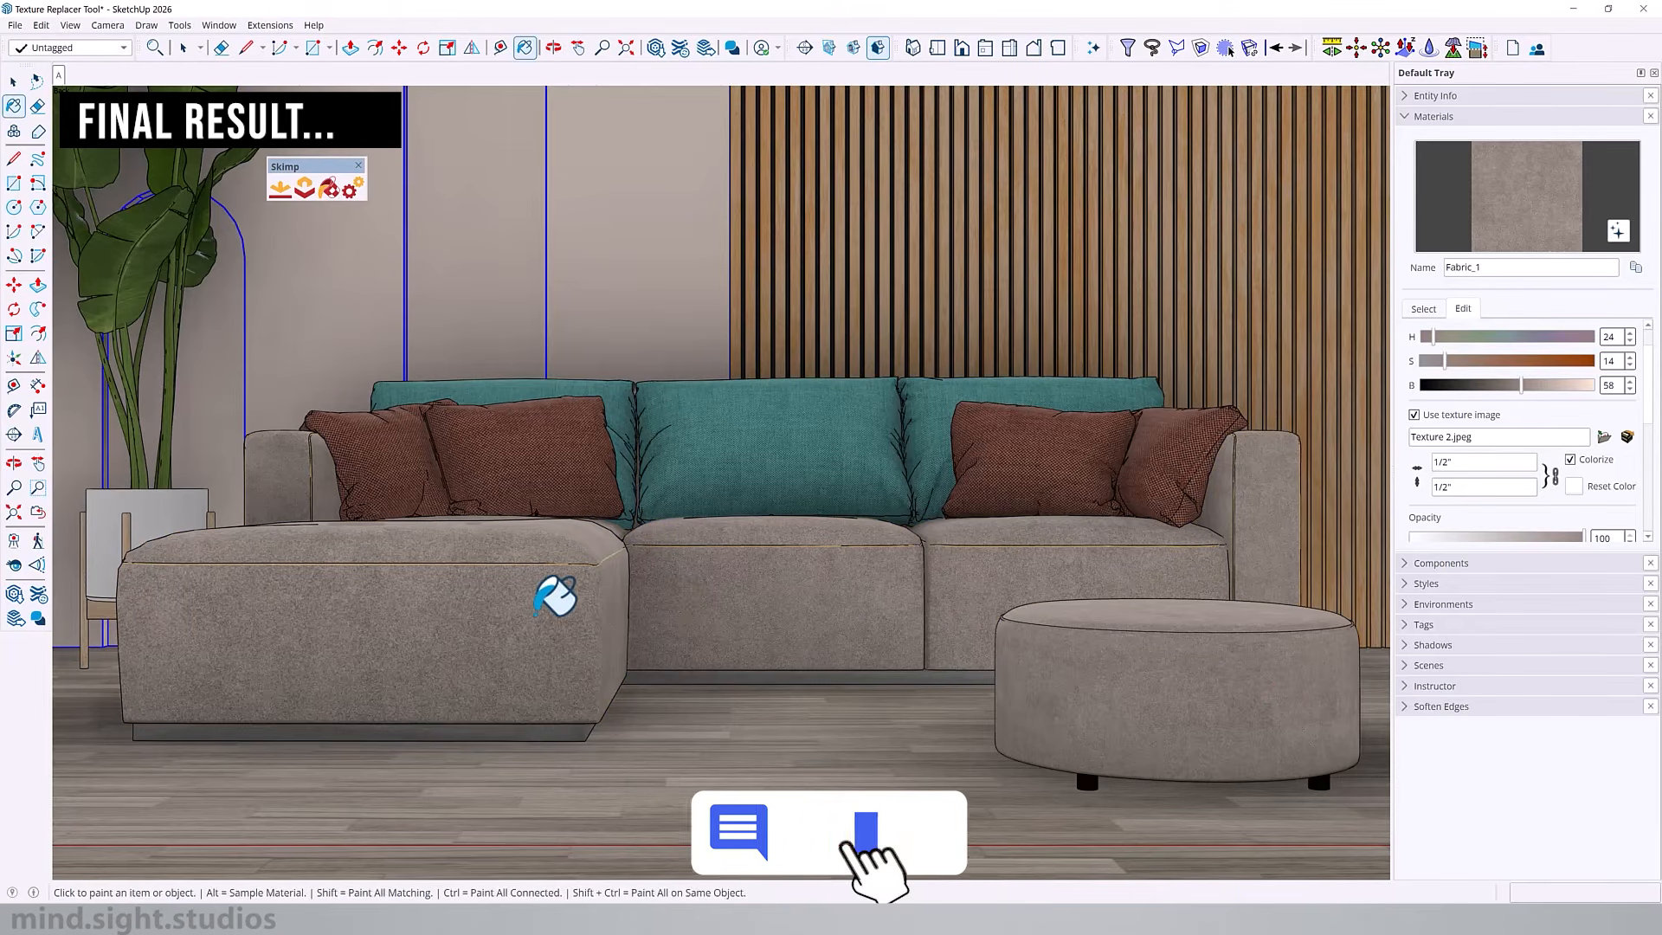